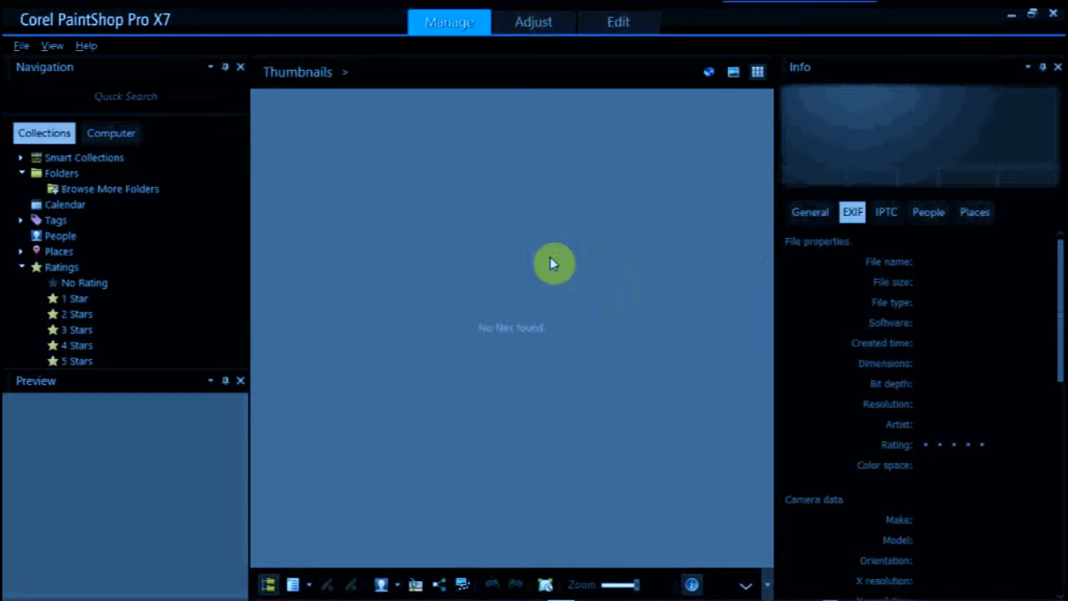
- Create a new 1024 × 768 pixel image at 72 pixels/inch with a transparent raster background in the Edit workspace
left_click(610, 24)
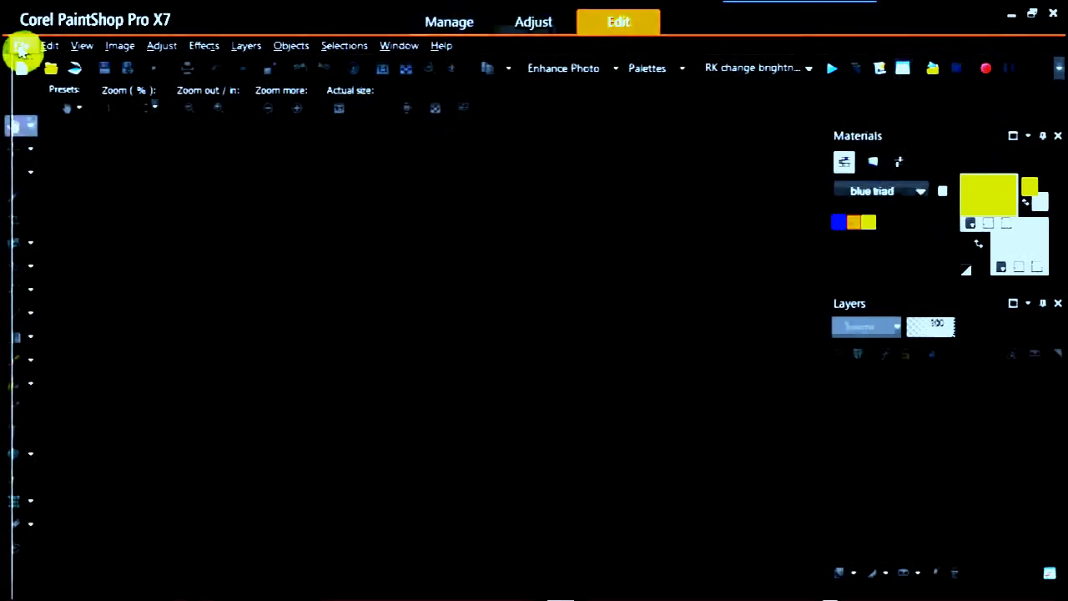
left_click(21, 46)
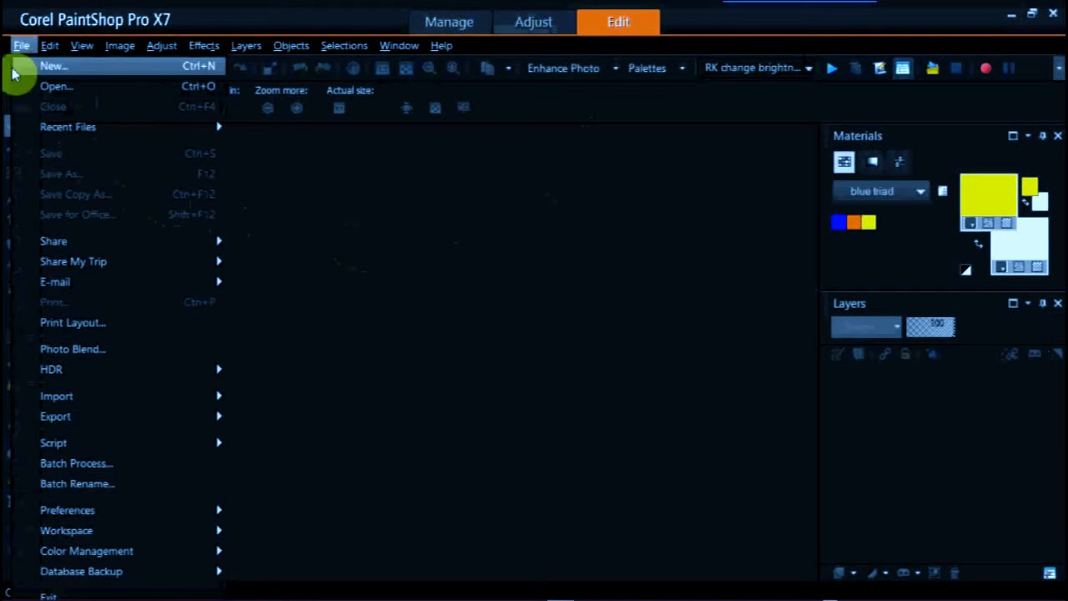
left_click(46, 66)
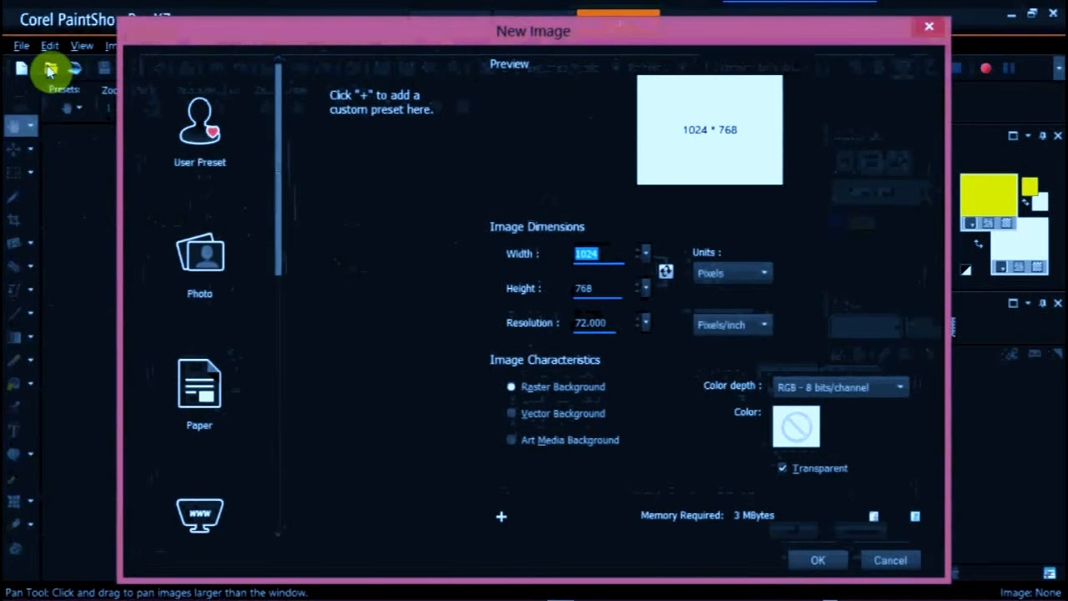
left_click(612, 254)
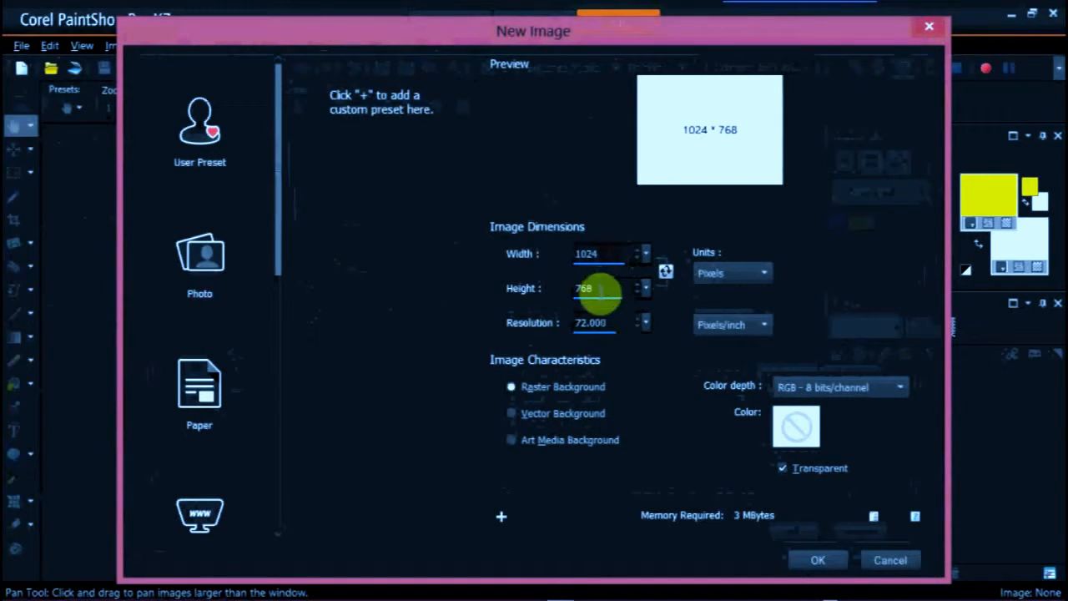
left_click(609, 254)
left_click_drag(604, 254, 556, 253)
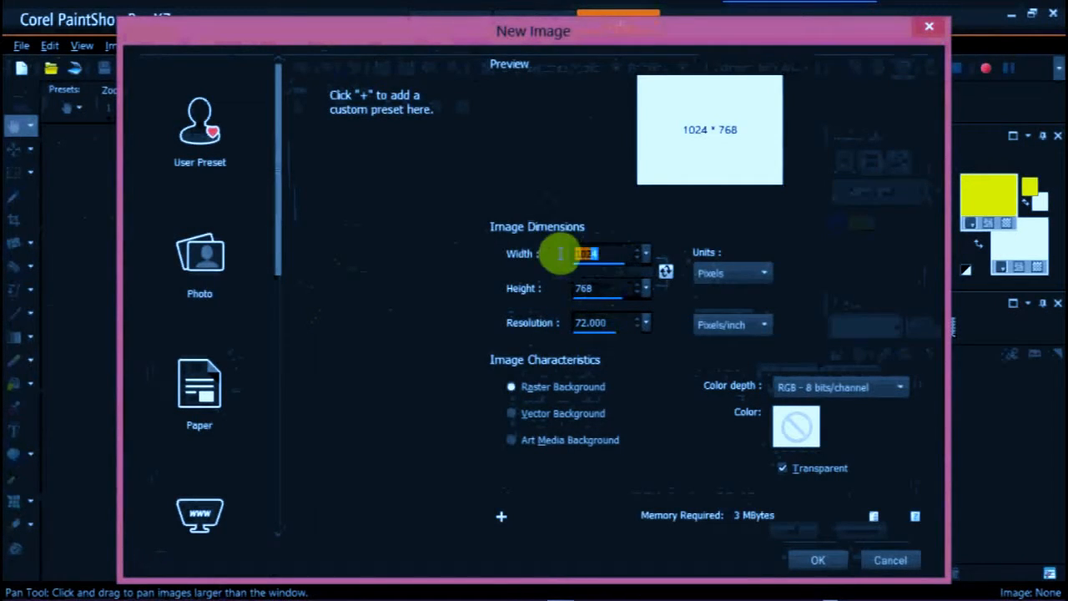
left_click(605, 254)
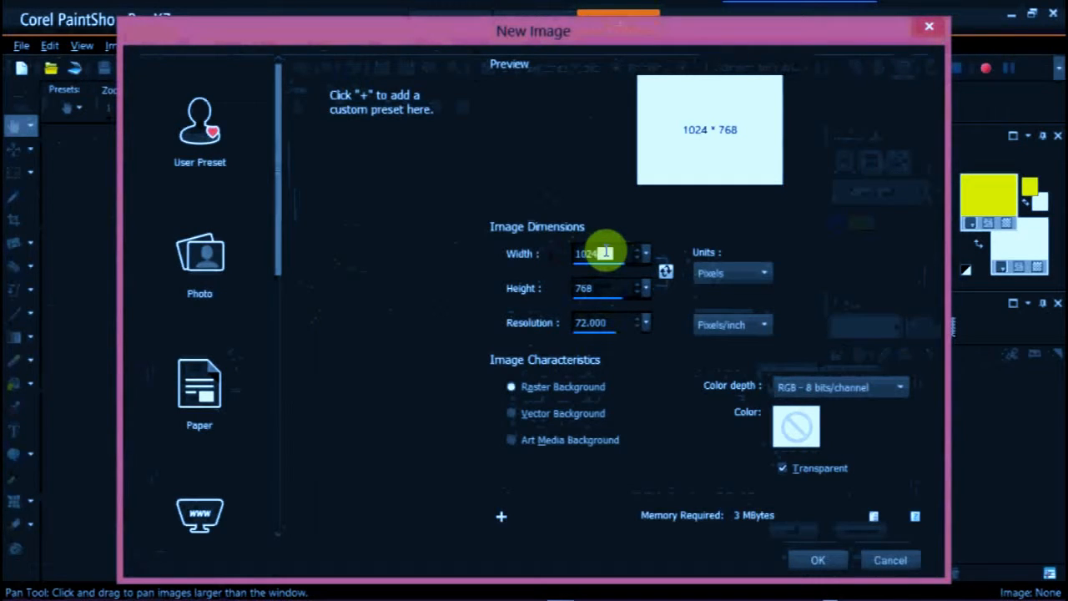
left_click(605, 253)
left_click(605, 253)
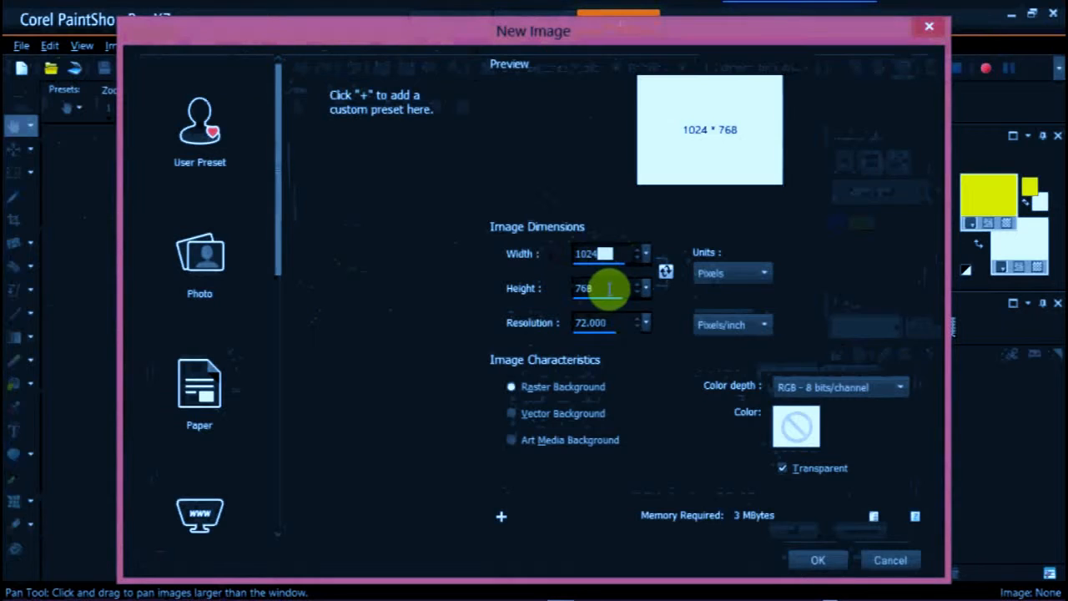
left_click(607, 288)
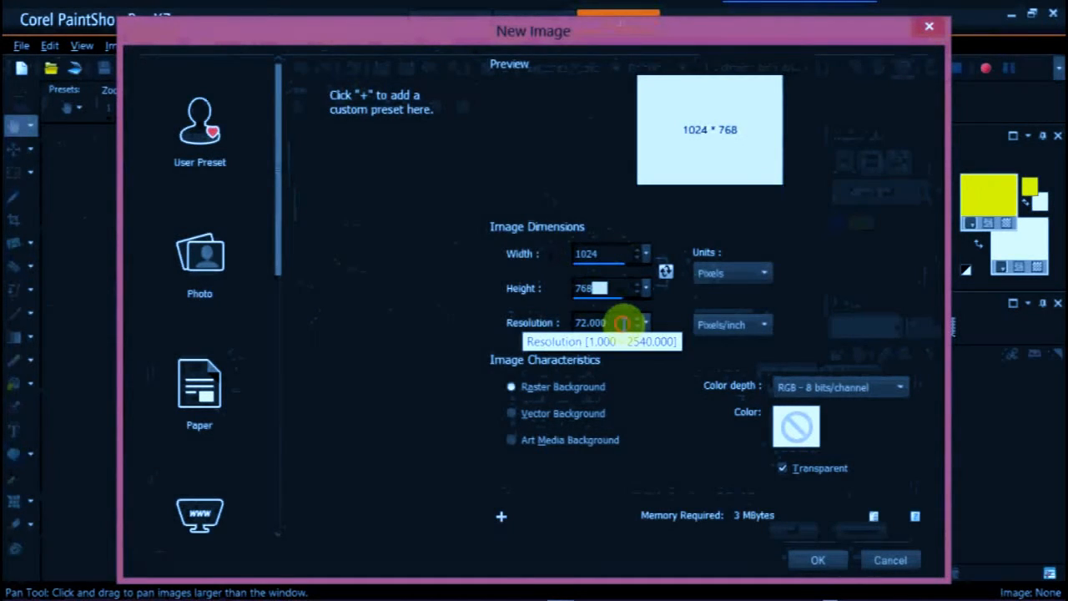
left_click(622, 324)
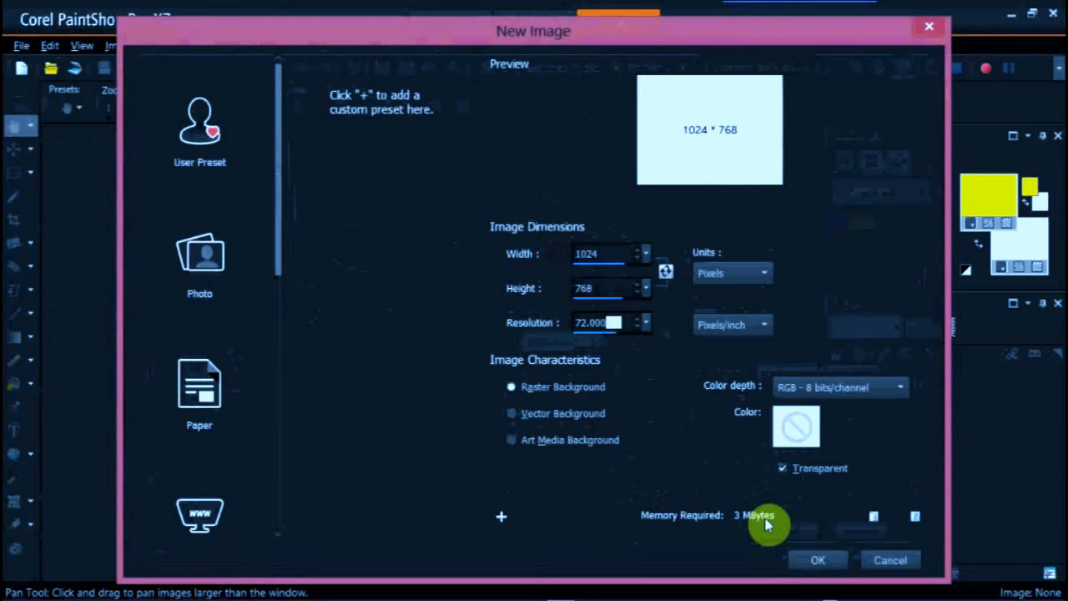
left_click(818, 561)
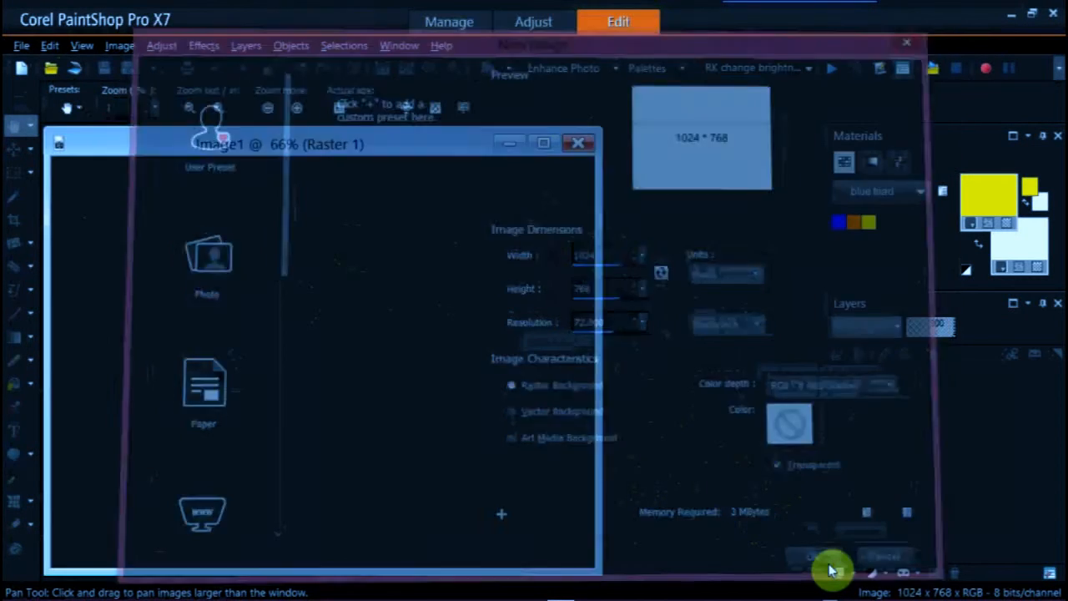
right_click(864, 141)
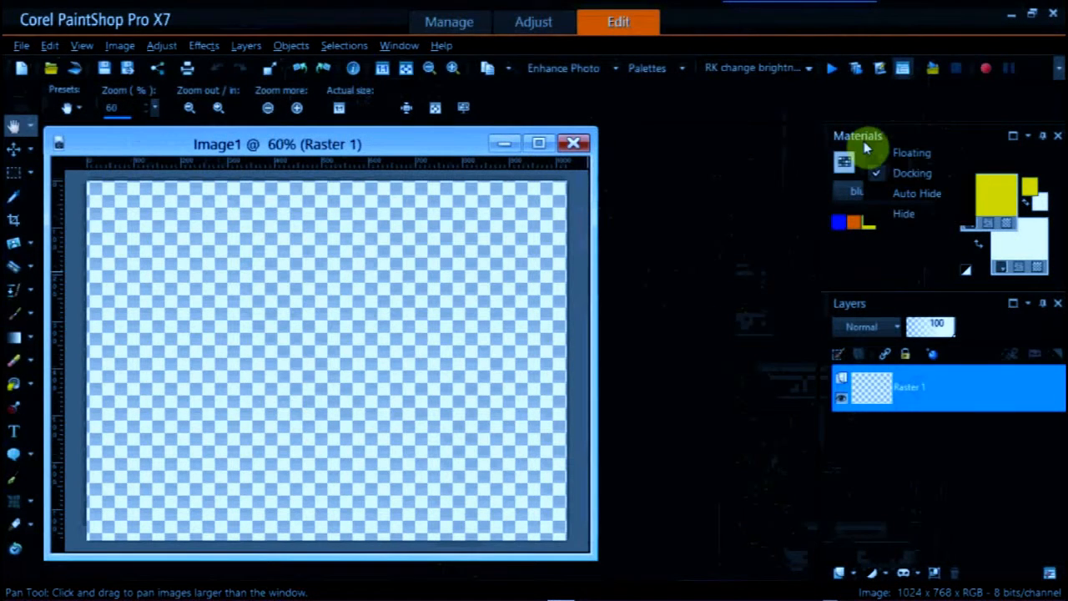
left_click(738, 209)
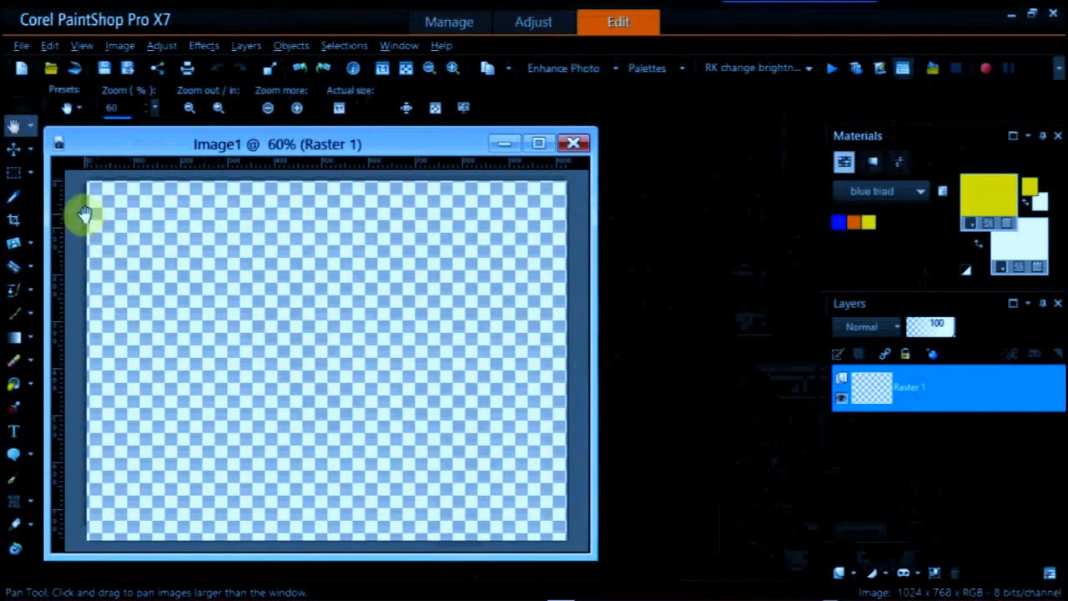
- Set up the Selection tool for ellipses with a feather of 5 and choose orange as the foreground colour
left_click(17, 180)
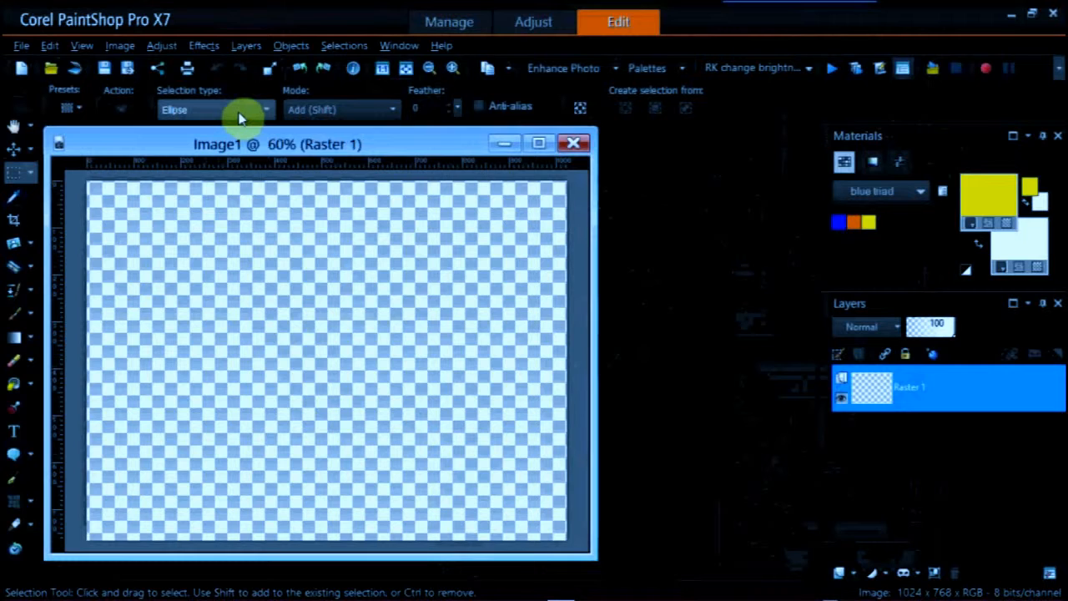
left_click(449, 108)
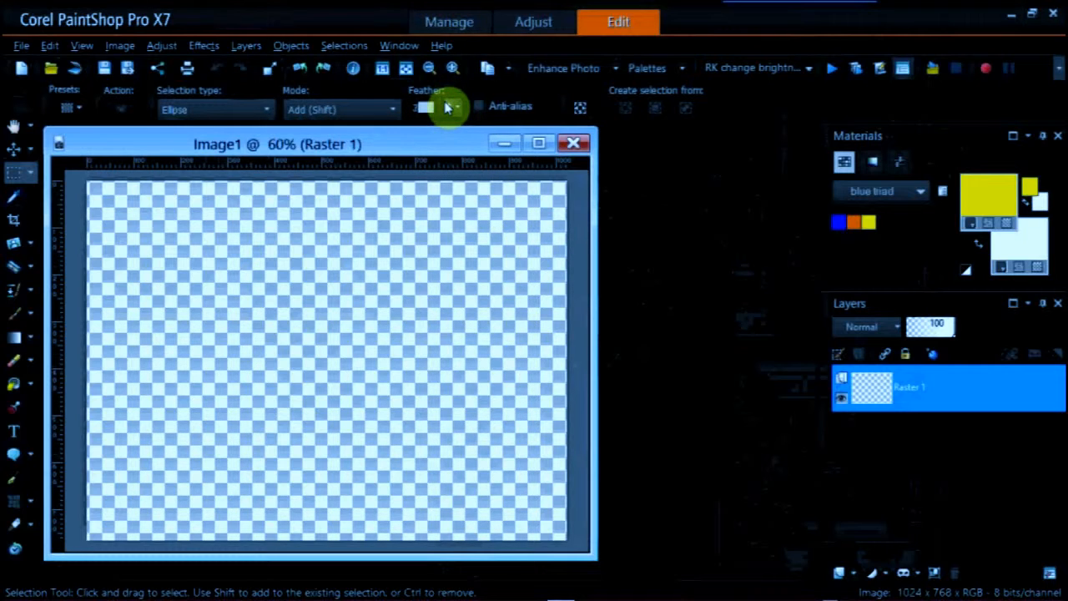
left_click(450, 104)
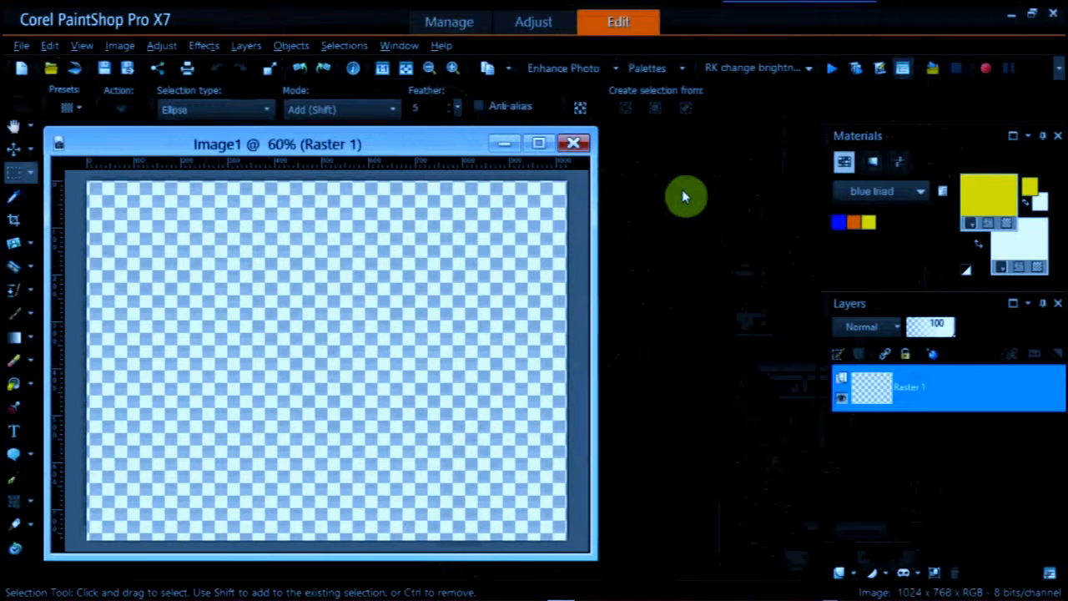
left_click(857, 219)
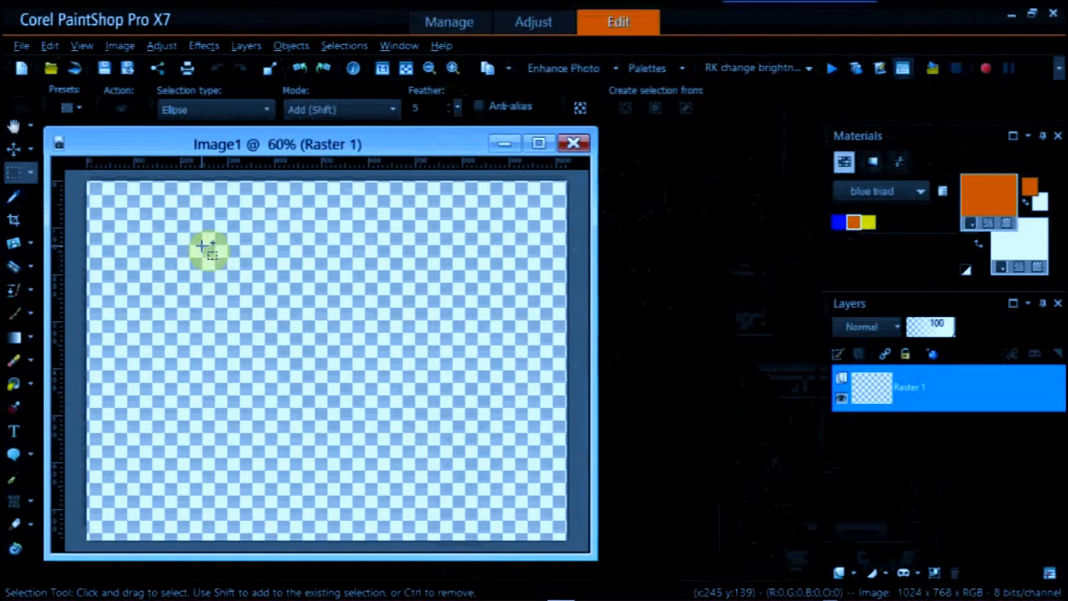
left_click_drag(203, 246, 237, 308)
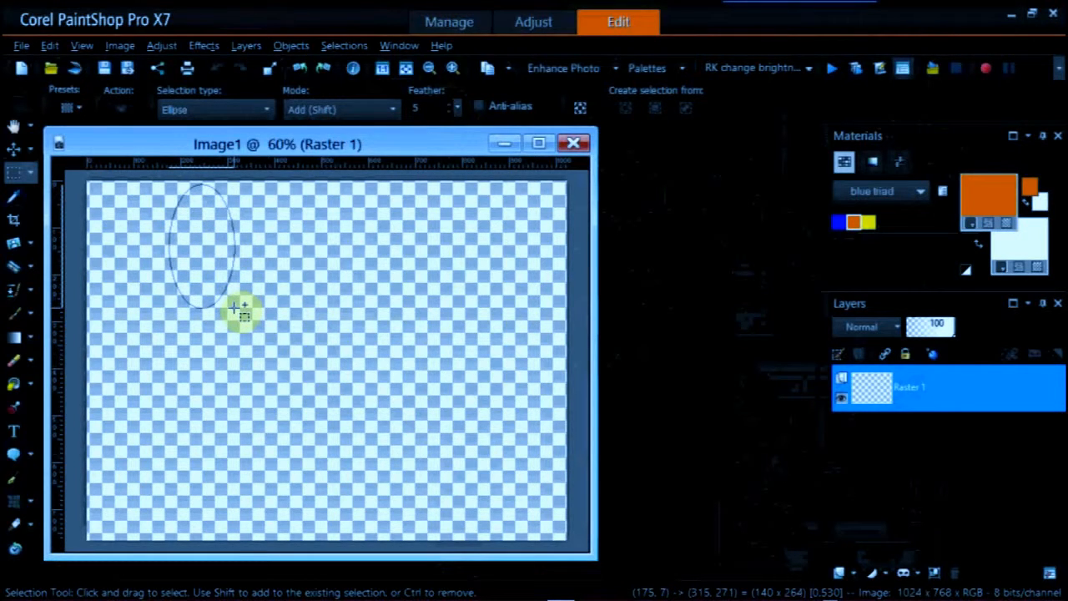
left_click_drag(237, 308, 238, 309)
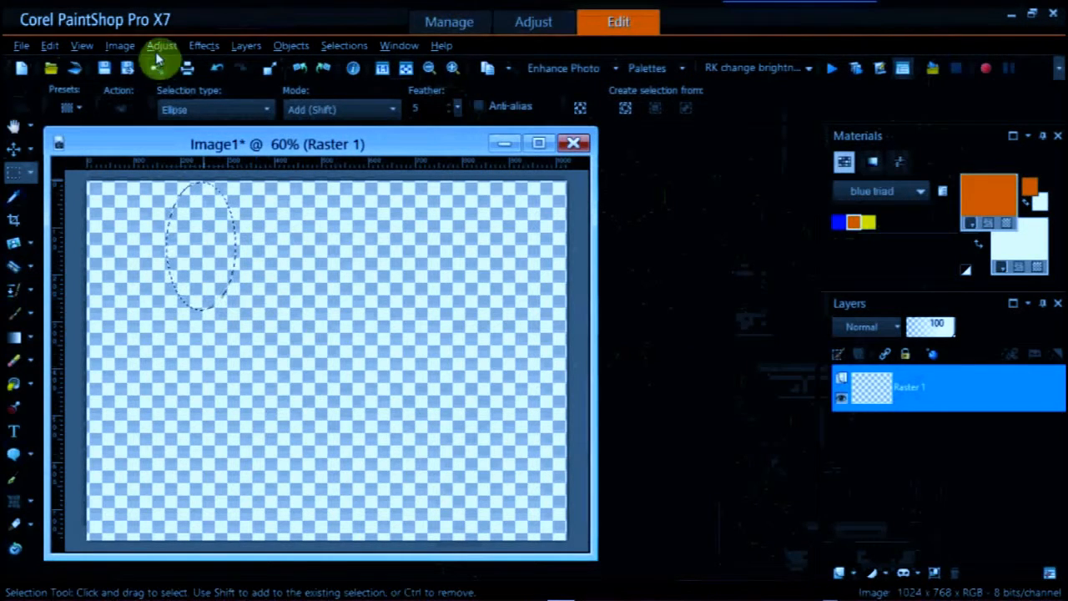
left_click(49, 45)
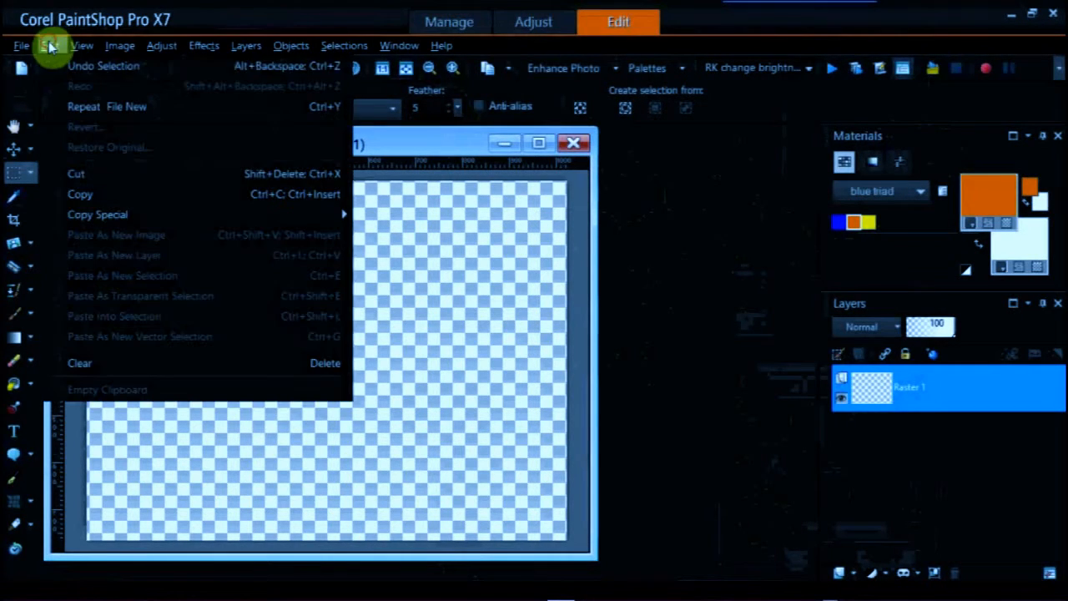
left_click(86, 70)
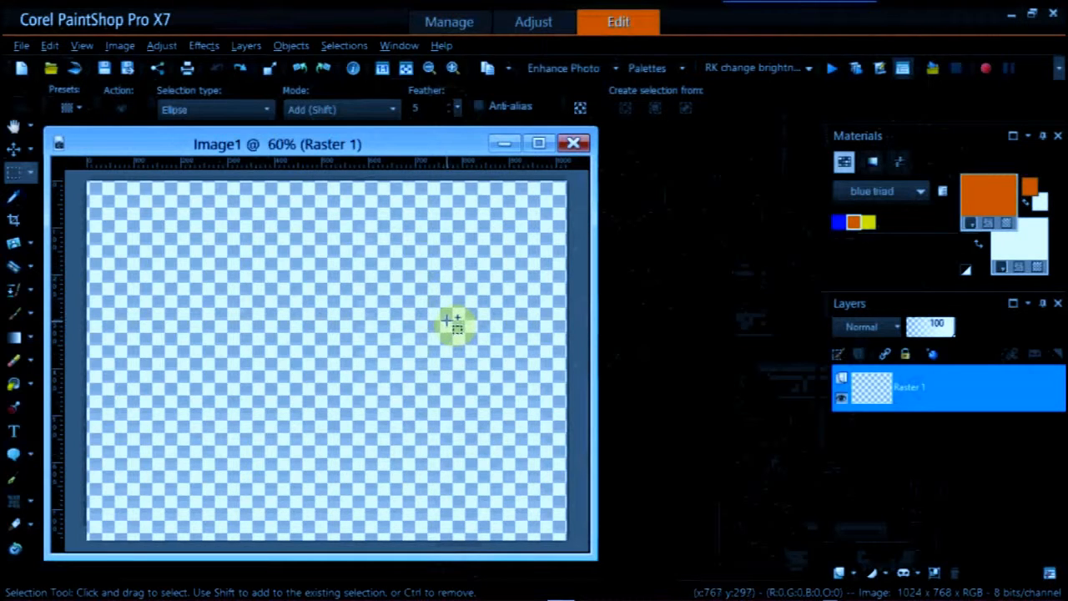
- Draw a tall elliptical selection centred at about (749, 297) and add a new raster layer with the default settings
left_click_drag(439, 320, 485, 412)
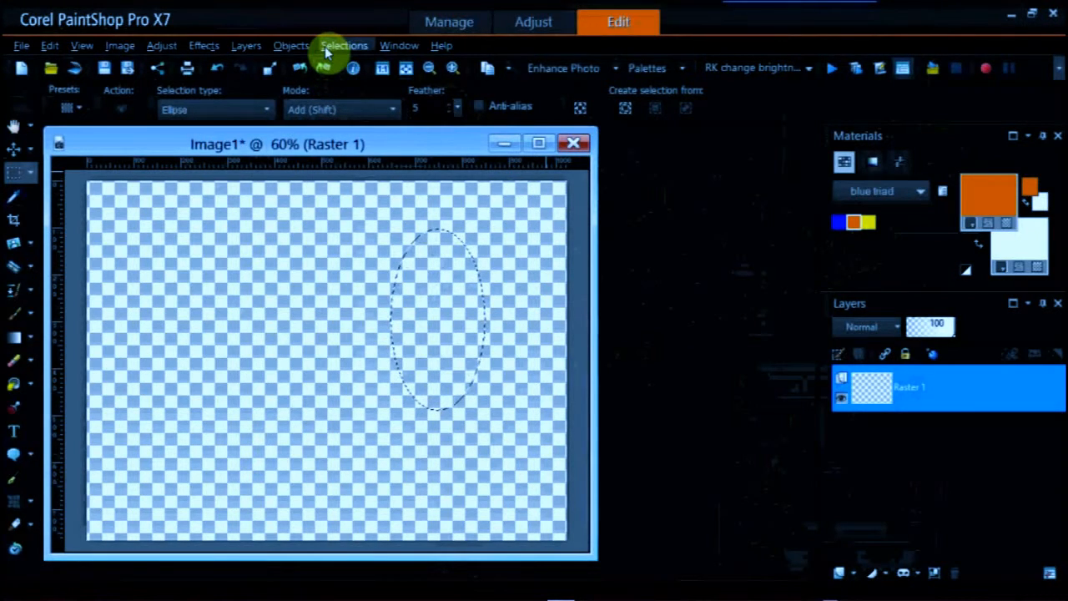
left_click(255, 50)
left_click(311, 68)
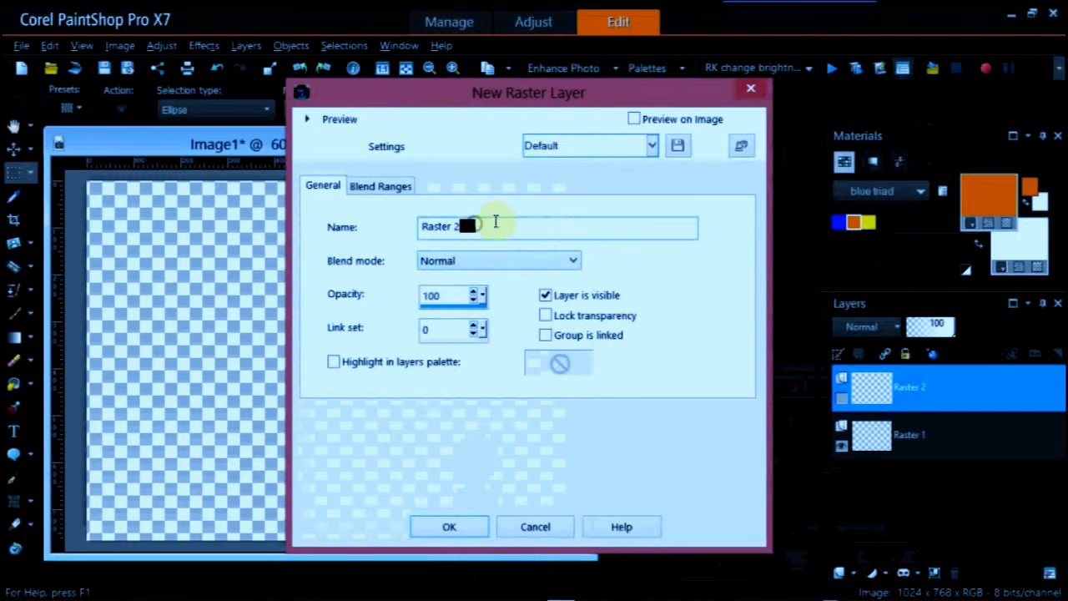
left_click(452, 528)
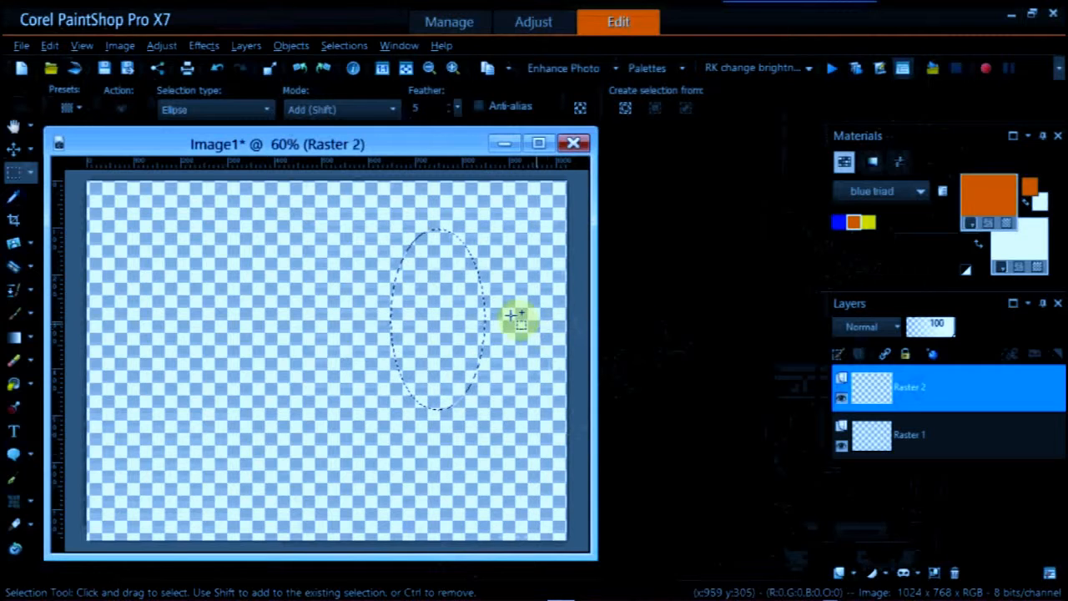
- Flood-fill the elliptical selection with orange on the Raster 2 layer
mouse_move(970, 396)
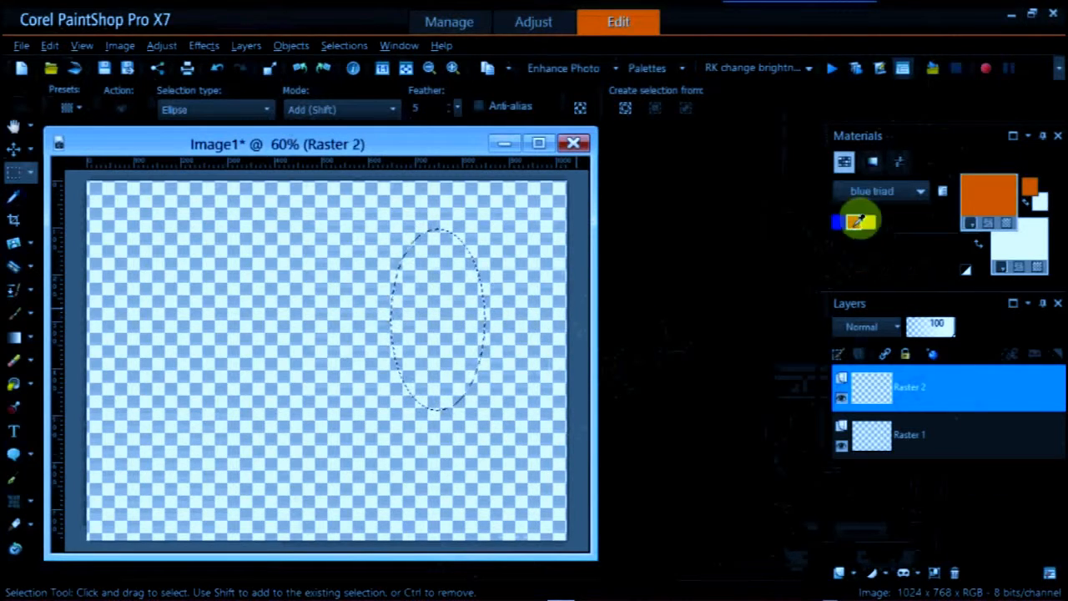
left_click(31, 390)
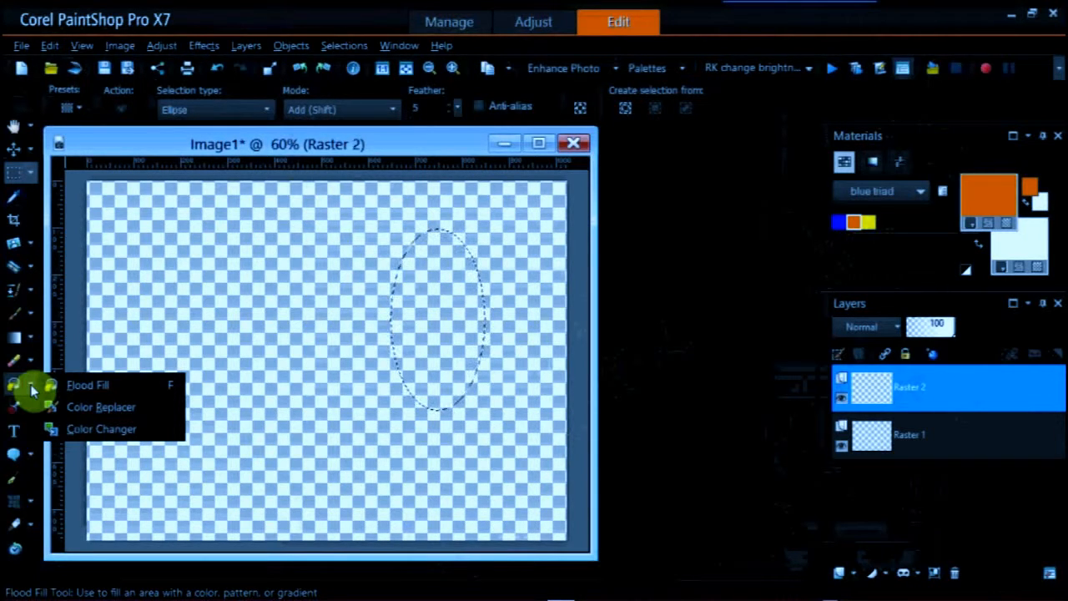
left_click(75, 386)
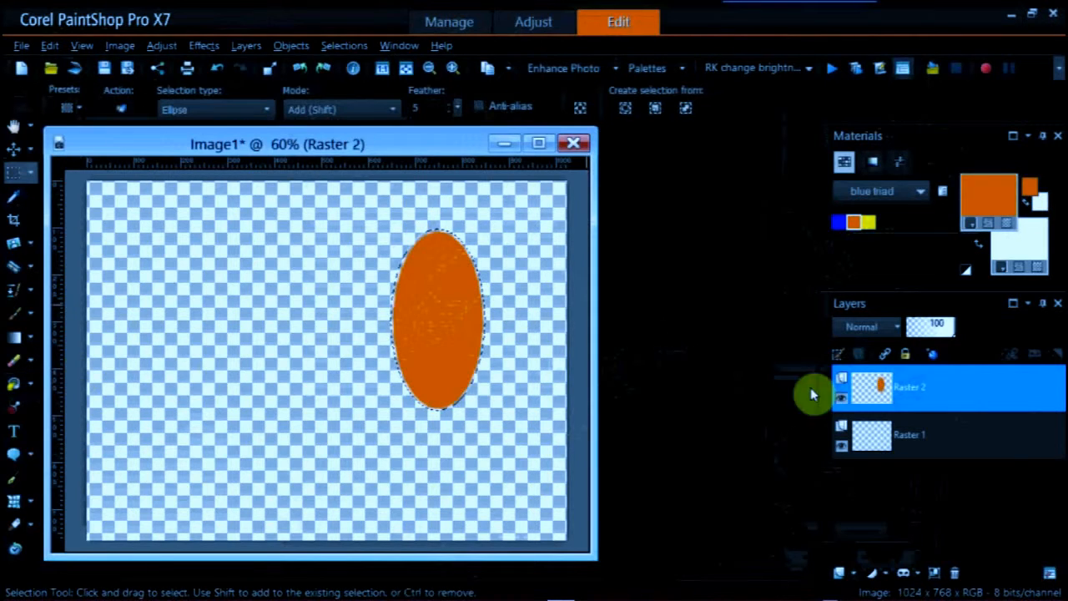
- Duplicate the Raster 2 layer containing the orange ellipse
mouse_move(947, 381)
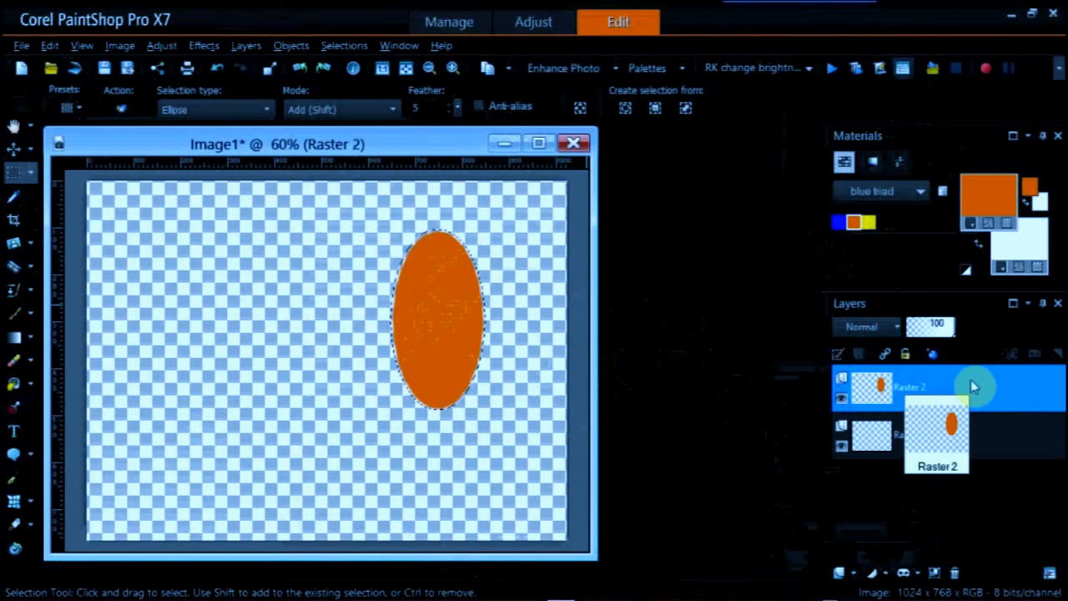
right_click(973, 385)
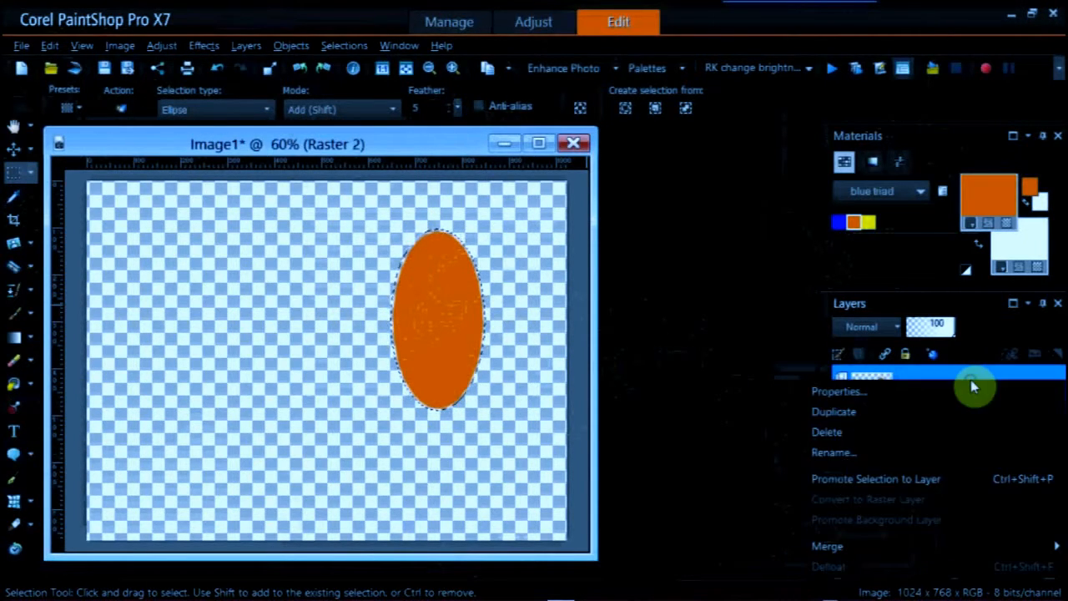
left_click(864, 411)
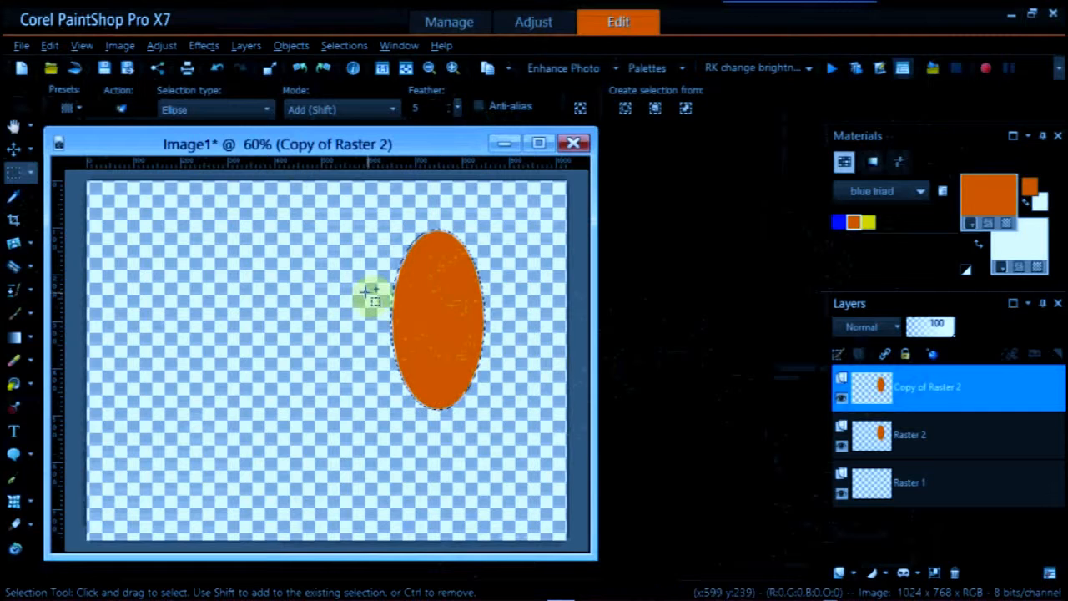
- Use the Move tool to shift the duplicated ellipse horizontally a short way left so it partly overlaps the original
left_click(13, 152)
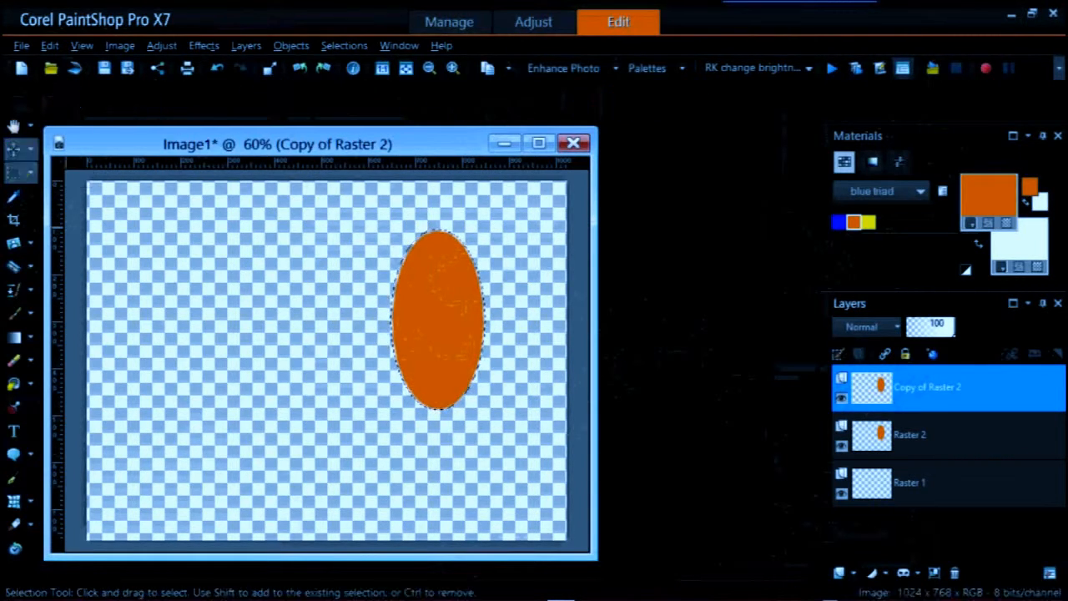
left_click(29, 155)
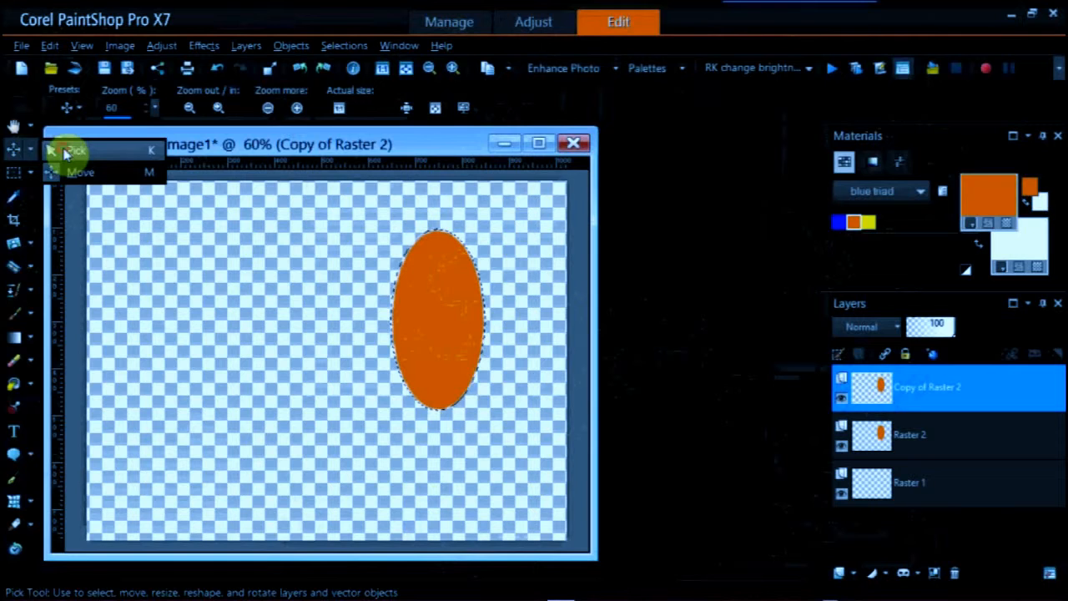
left_click(60, 151)
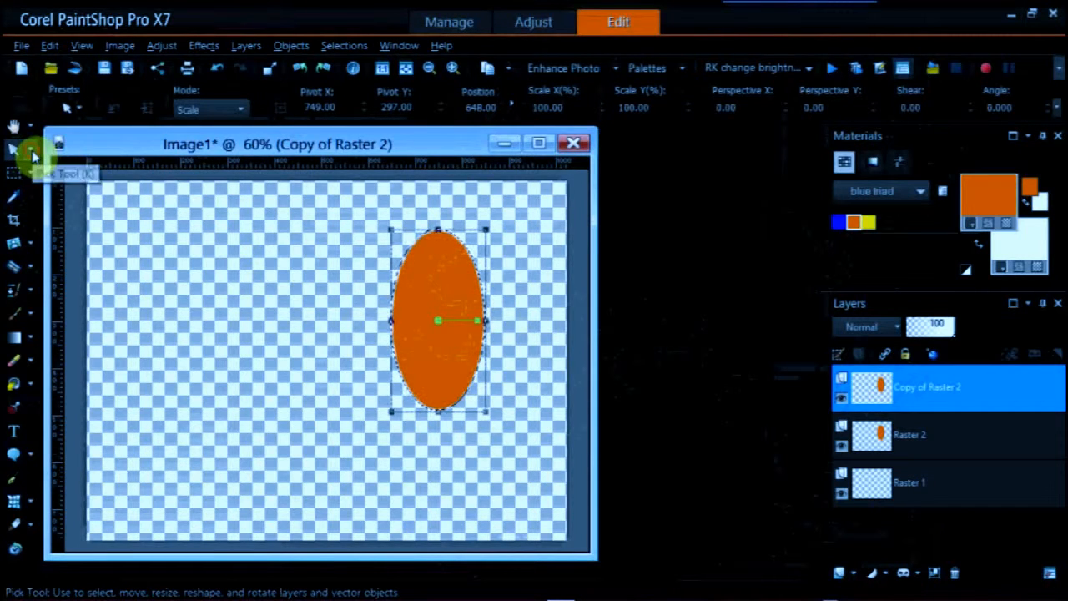
left_click(32, 156)
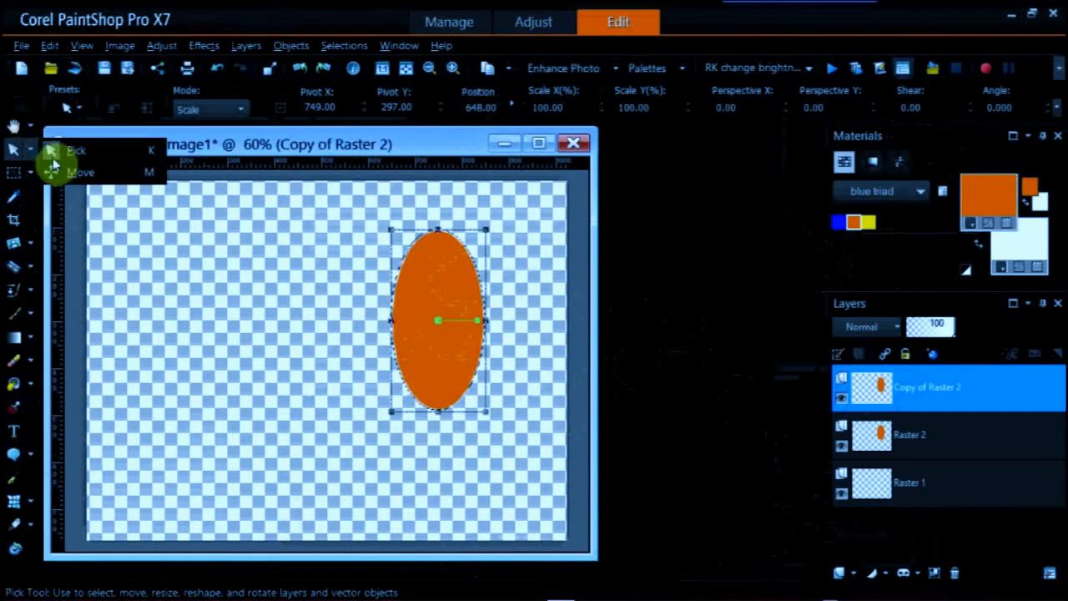
left_click(77, 172)
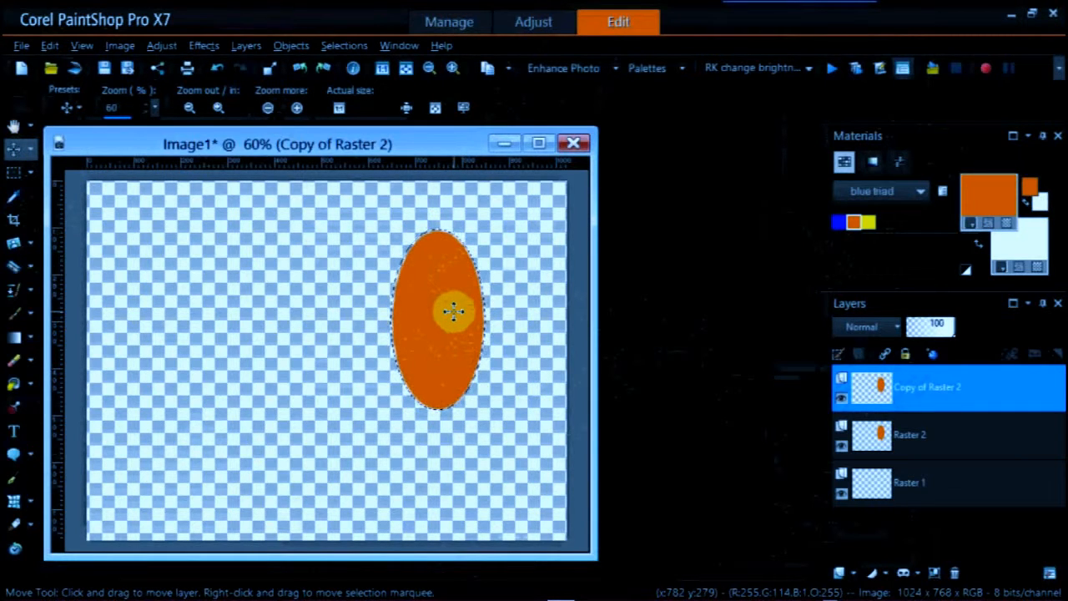
left_click_drag(453, 310, 420, 311)
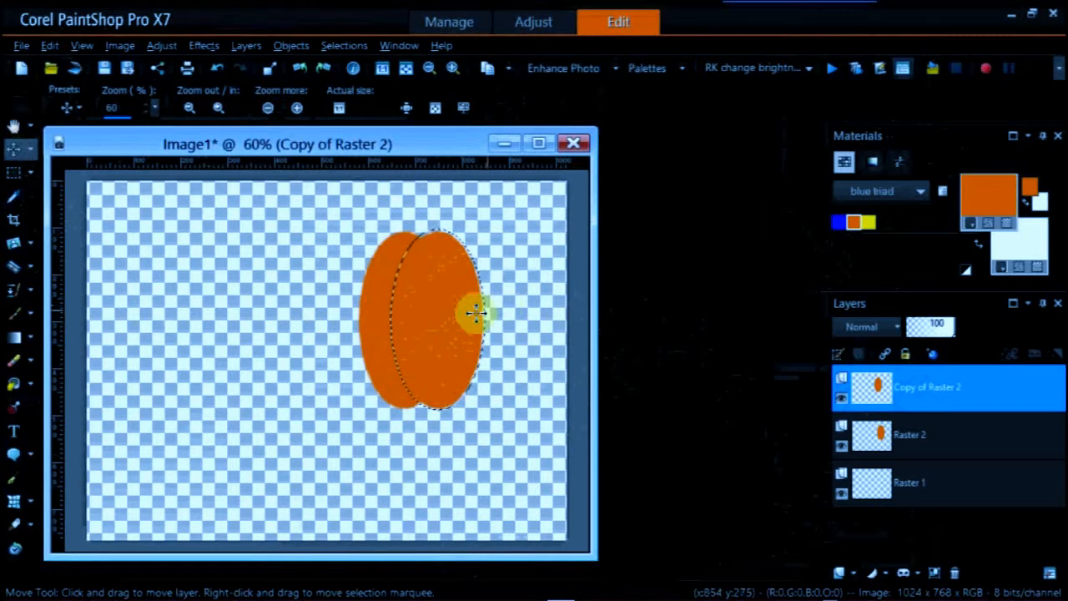
- Nudge the copied ellipse slightly further left and duplicate the Copy of Raster 2 layer
left_click_drag(374, 316, 372, 316)
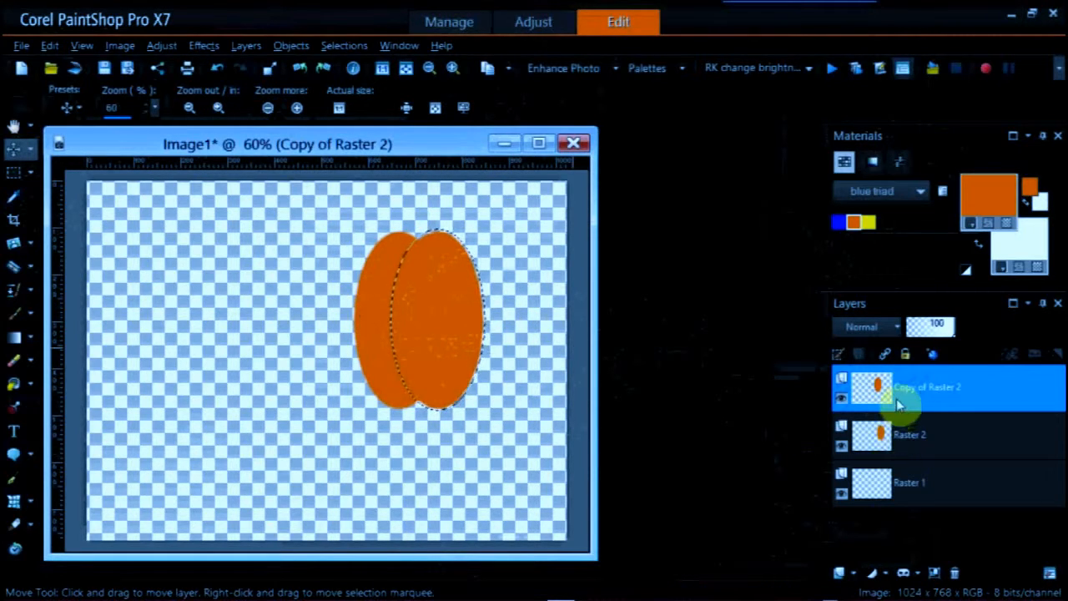
mouse_move(900, 399)
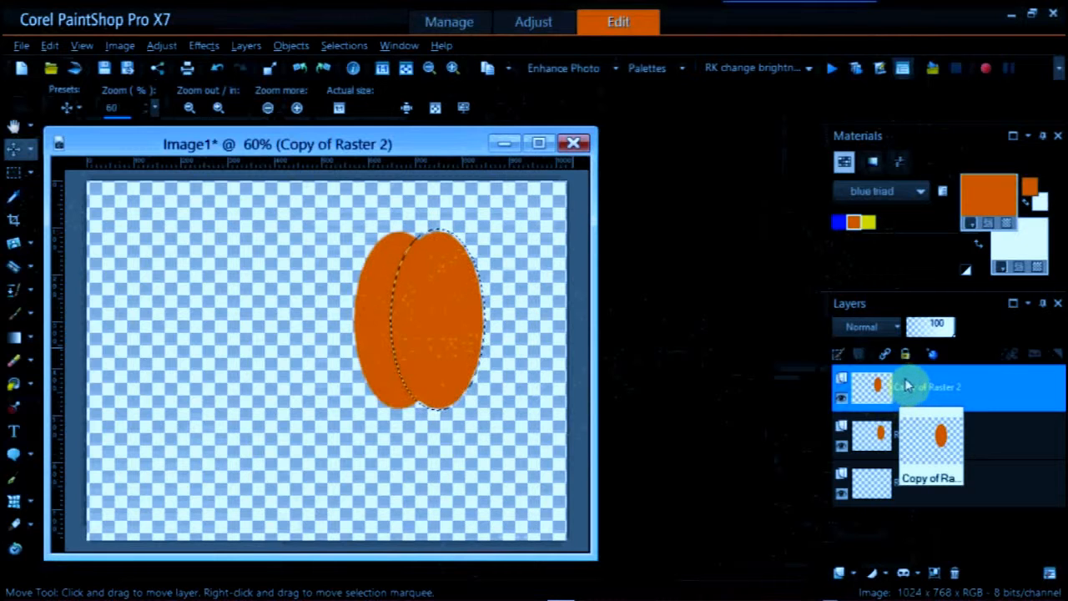
left_click(872, 392)
right_click(872, 391)
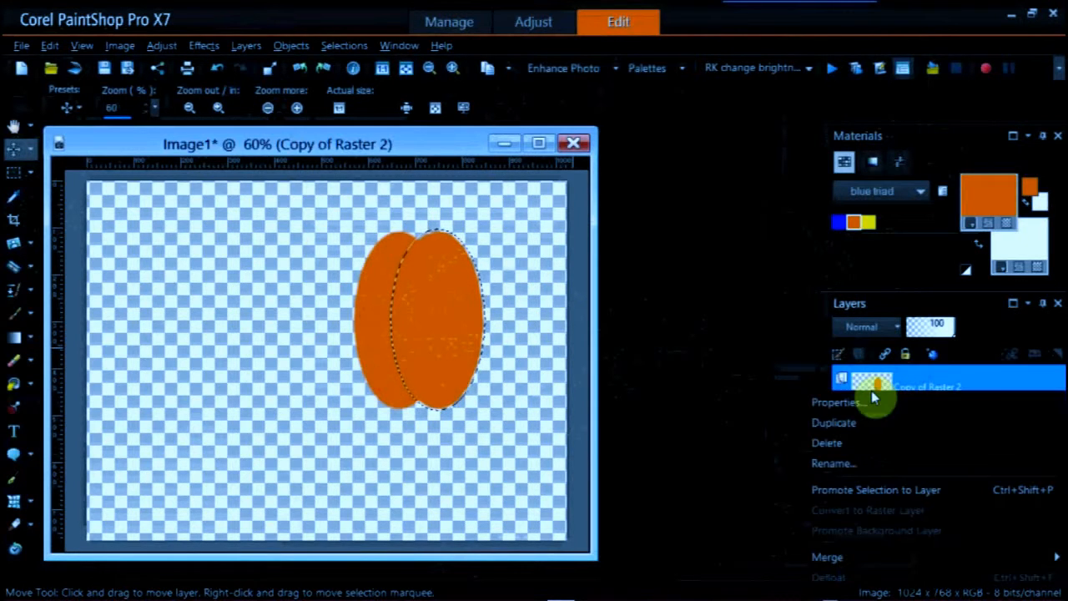
left_click(844, 423)
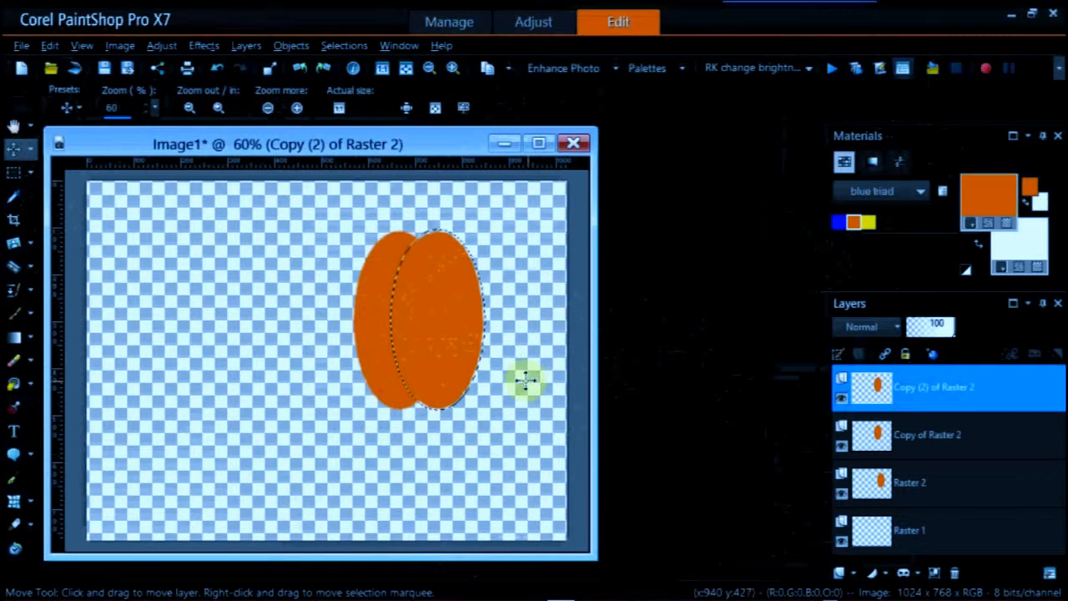
- Arrange the three ellipses in an overlapping row, with Copy (2) of Raster 2 leftmost and Copy of Raster 2 in the middle
left_click_drag(436, 332, 356, 334)
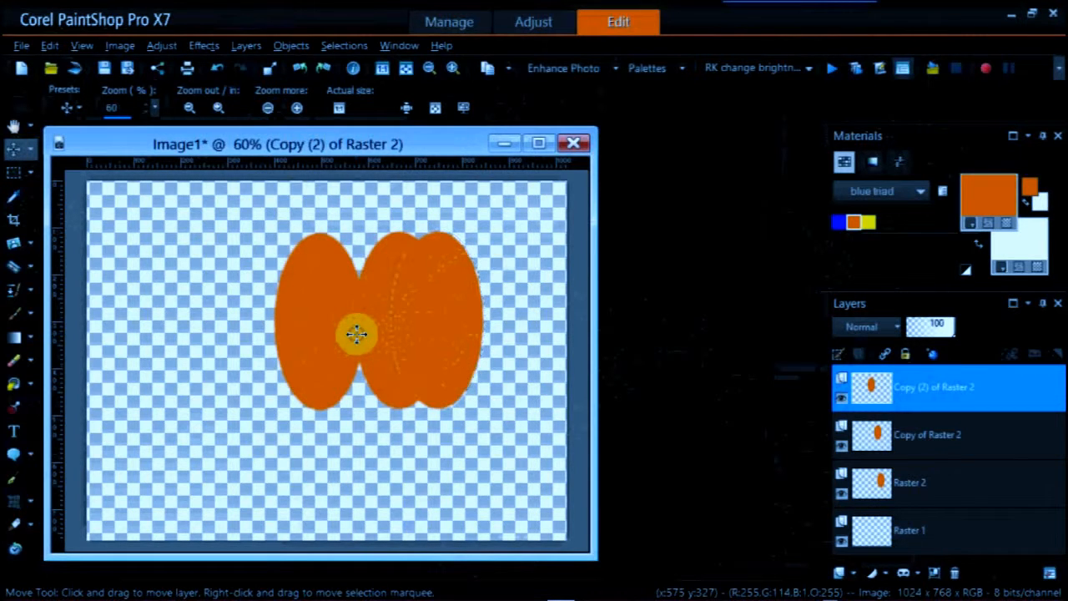
left_click_drag(436, 335, 515, 329)
left_click(341, 350)
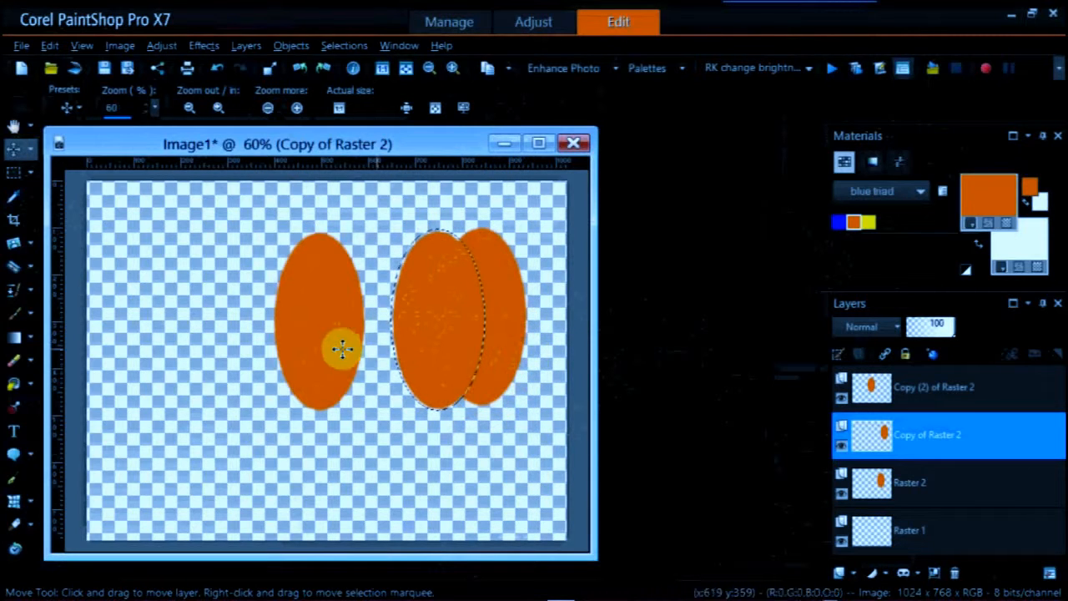
left_click_drag(437, 334, 335, 342)
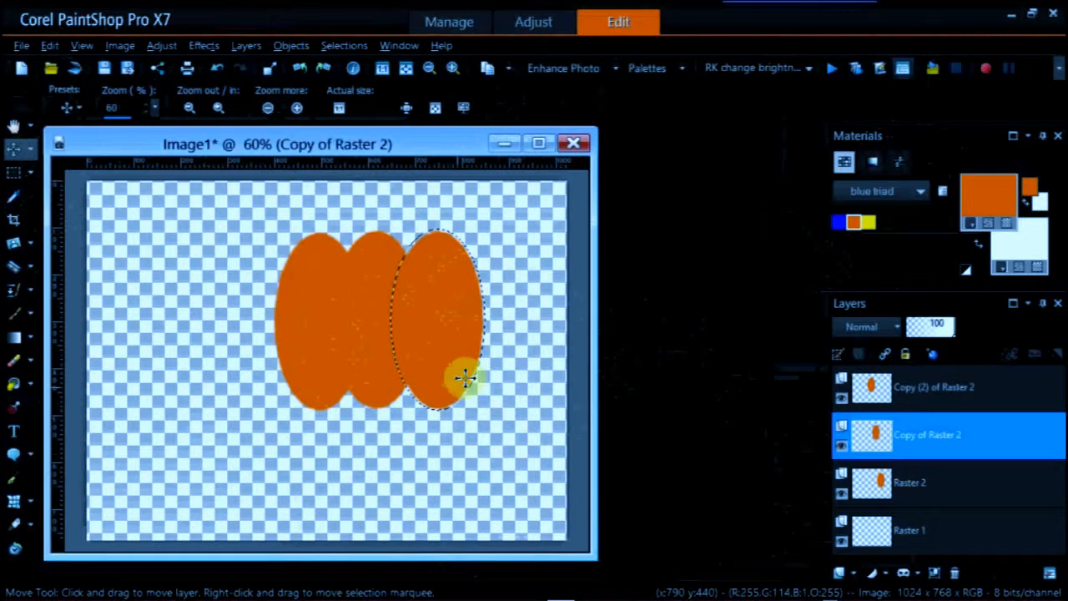
- Apply a black drop shadow to Raster 2 on a new layer with vertical offset 3, horizontal -3, opacity 93 and blur 7.25
left_click(451, 320)
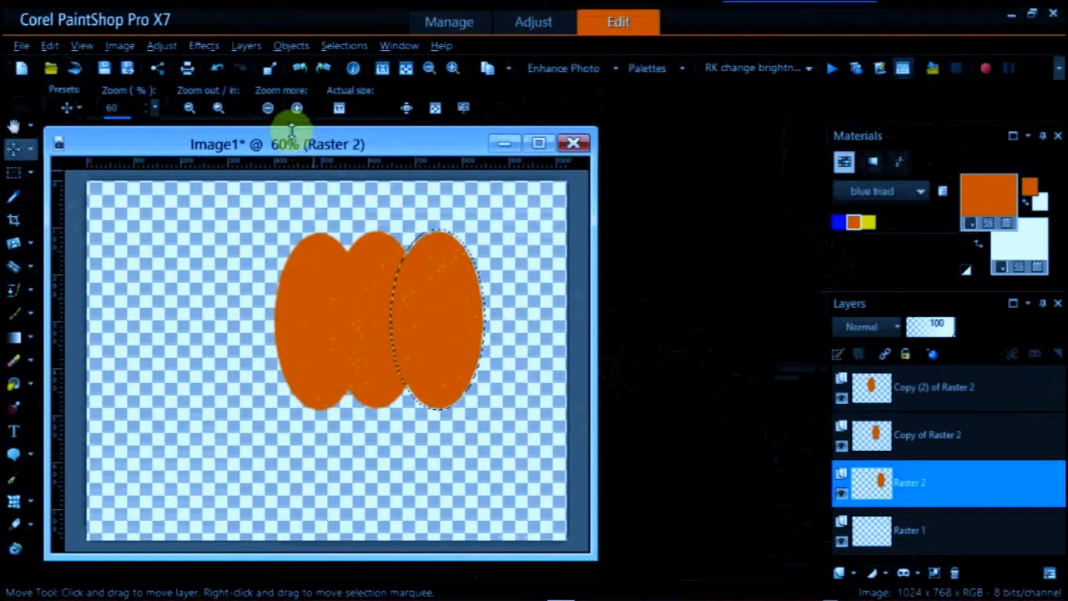
left_click(204, 46)
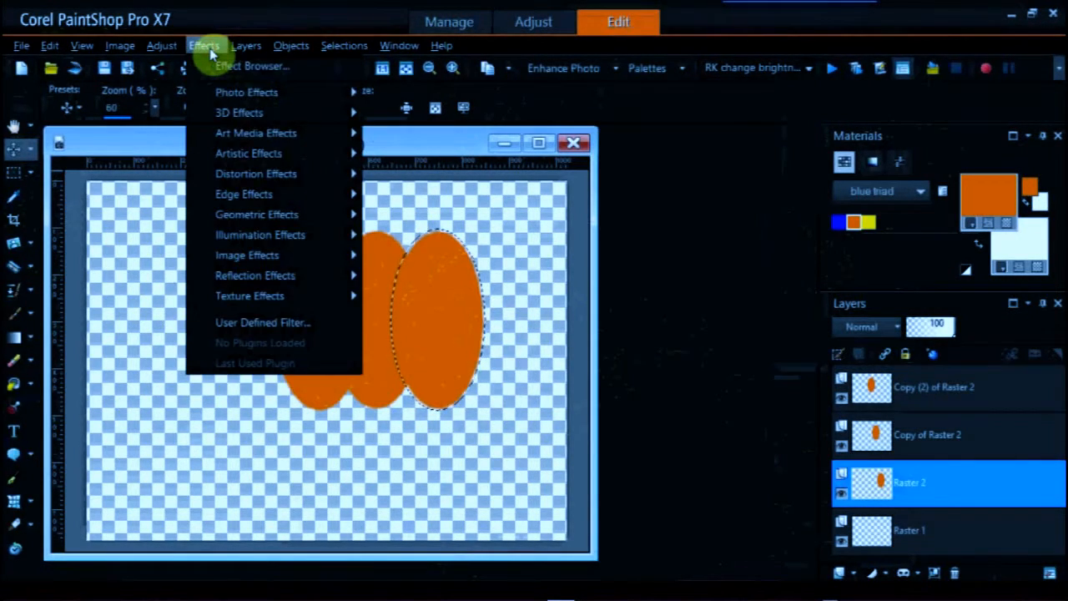
mouse_move(245, 117)
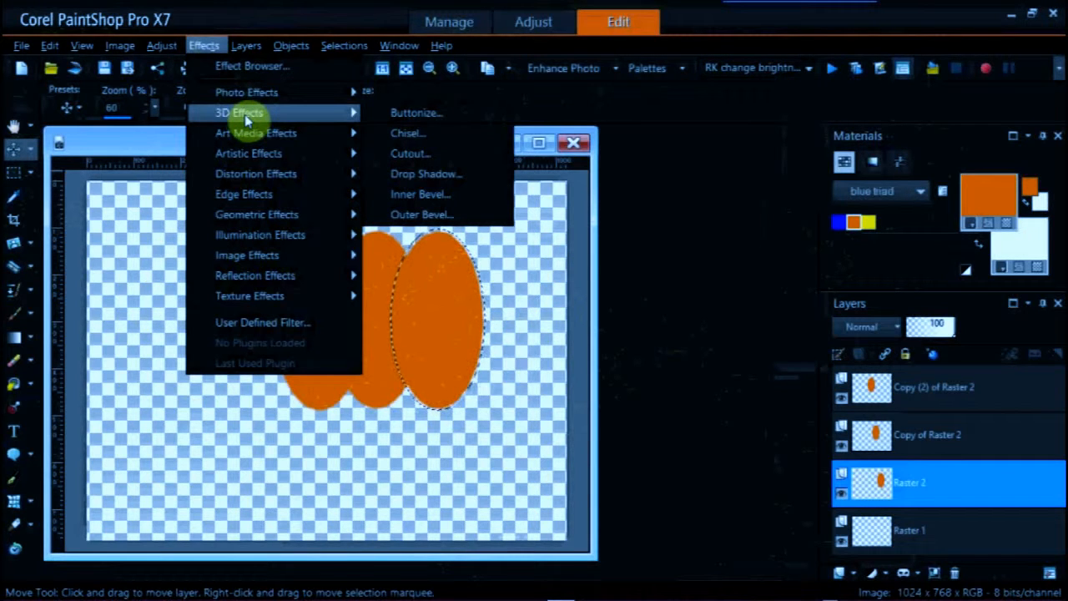
left_click(442, 174)
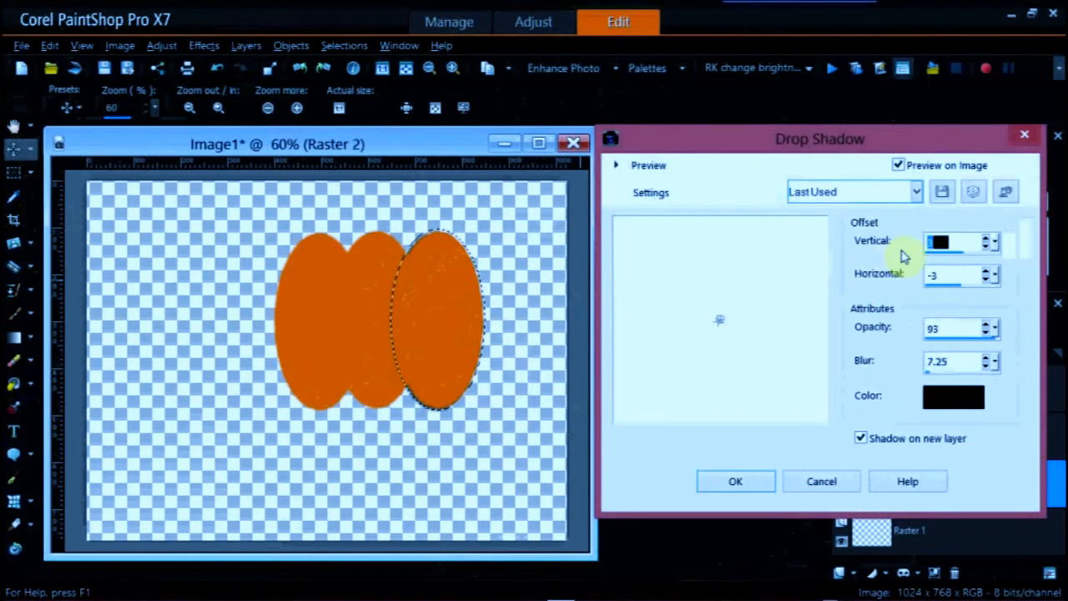
left_click(898, 165)
left_click(899, 167)
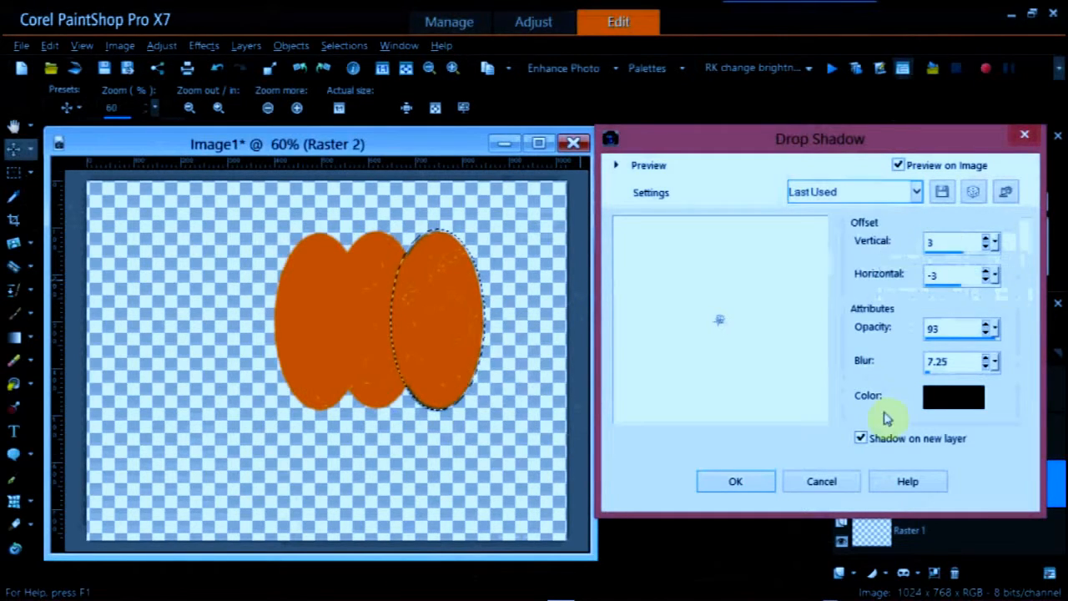
left_click(740, 483)
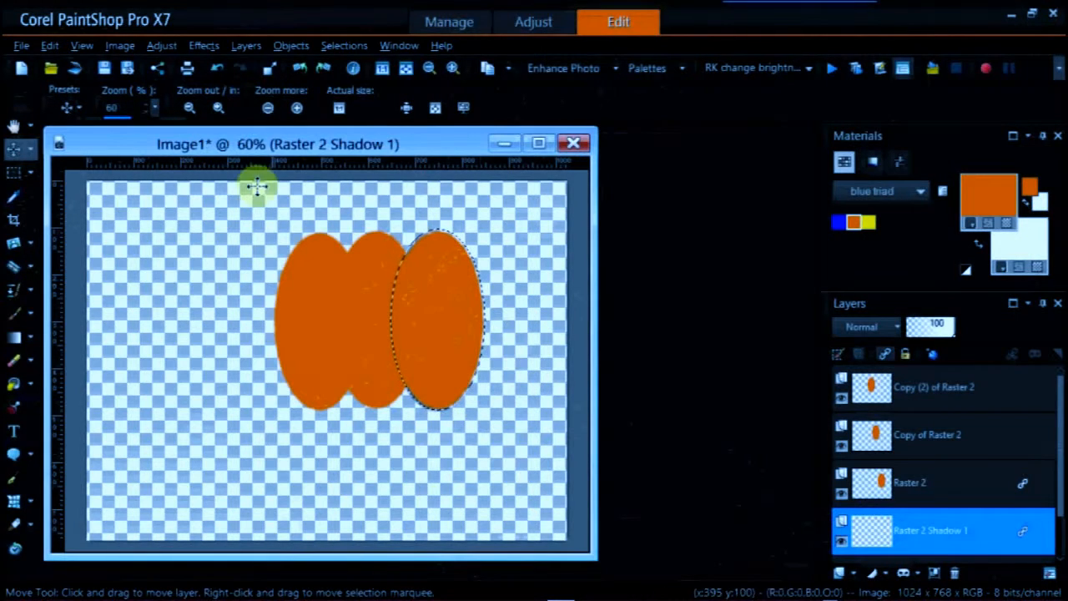
- Apply a second black drop shadow to Raster 2 Shadow 1 on a new layer, setting the horizontal offset to 3
left_click(203, 45)
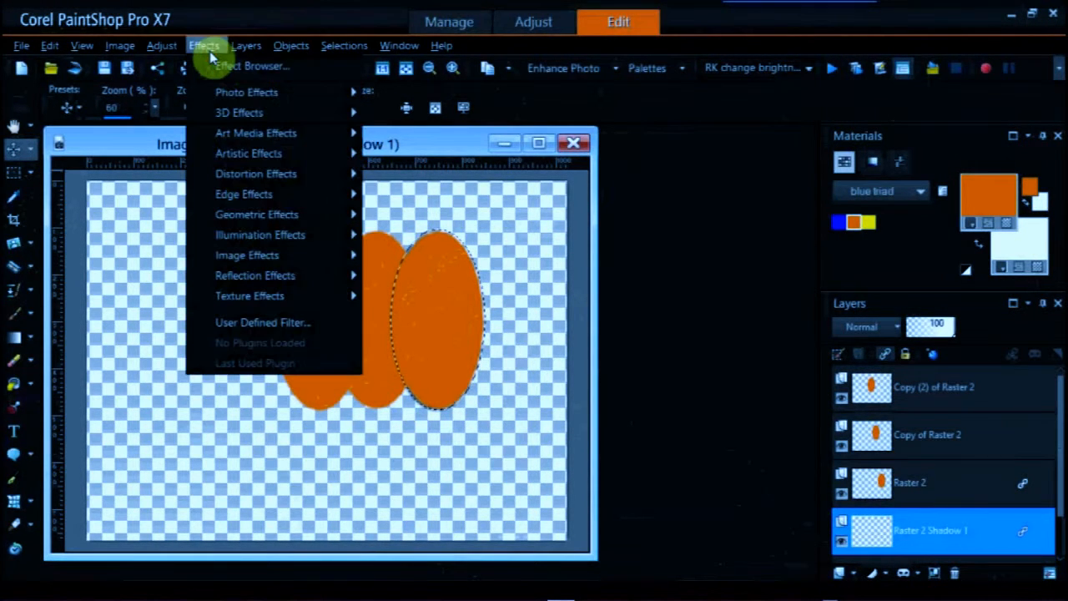
mouse_move(271, 114)
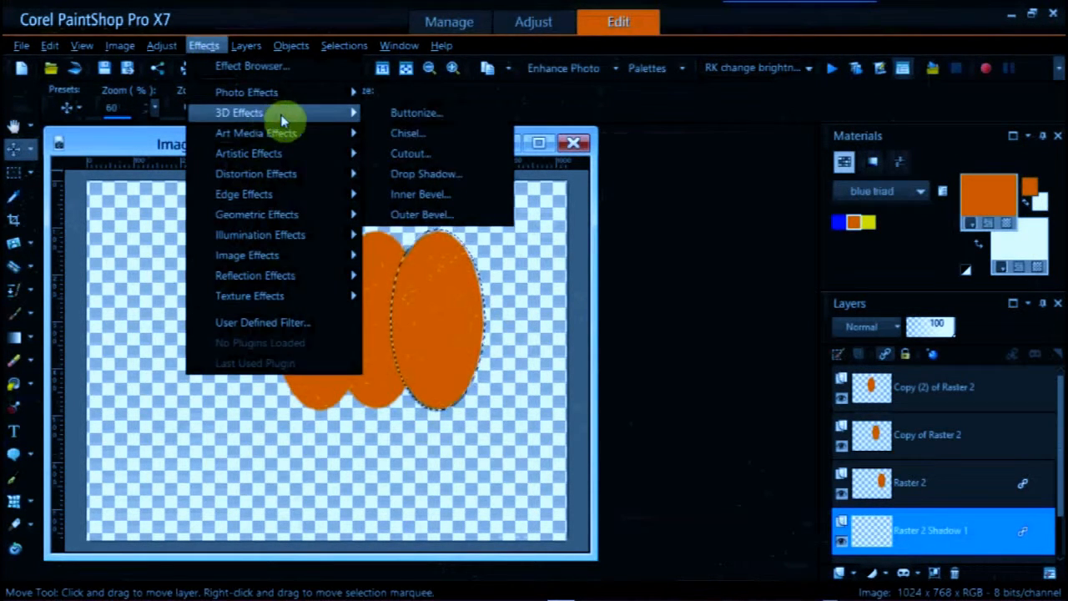
left_click(424, 173)
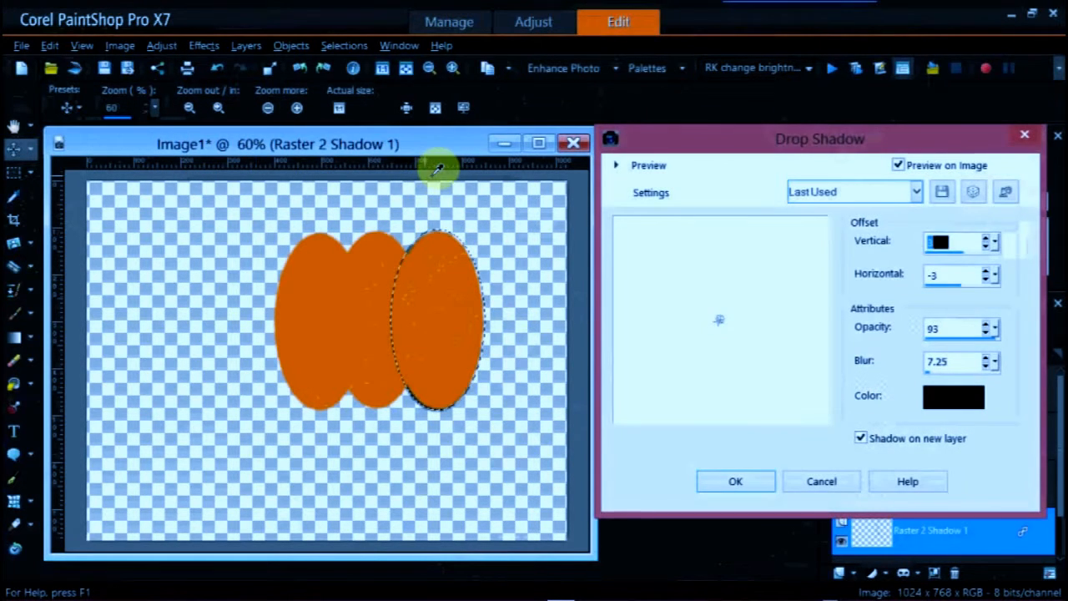
left_click(987, 273)
left_click(988, 273)
left_click(987, 274)
left_click(988, 274)
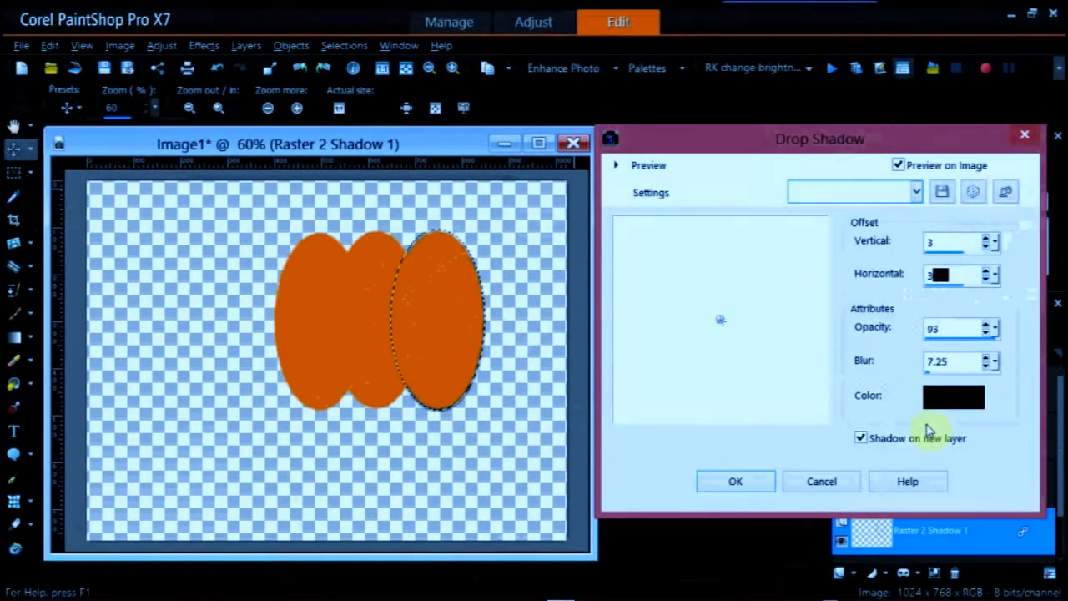
left_click(743, 481)
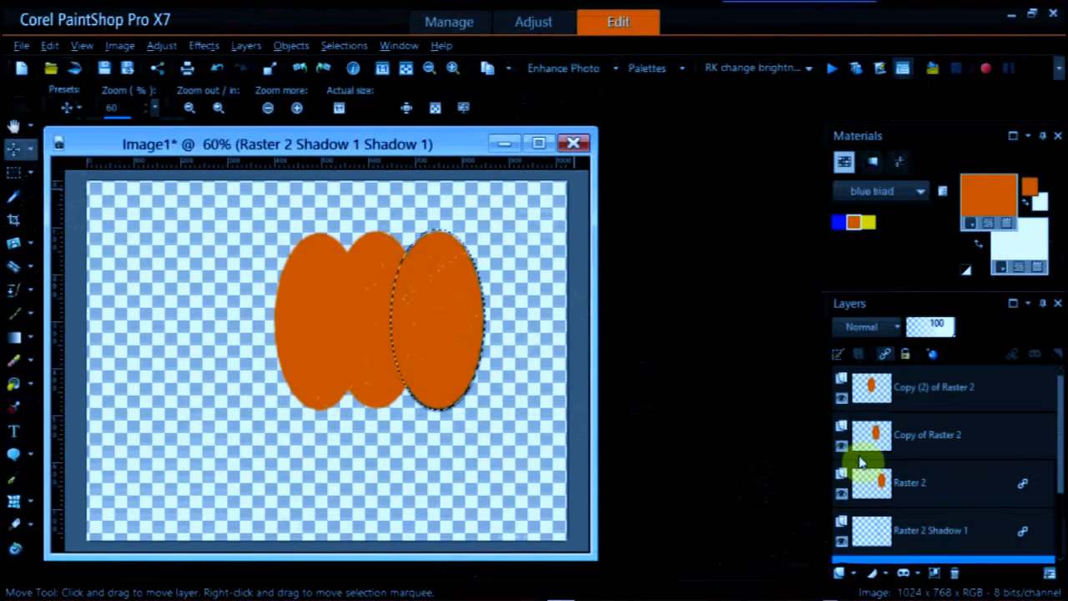
- Make Copy (2) of Raster 2 the active layer and clear the elliptical selection
left_click_drag(901, 491, 935, 489)
mouse_move(895, 442)
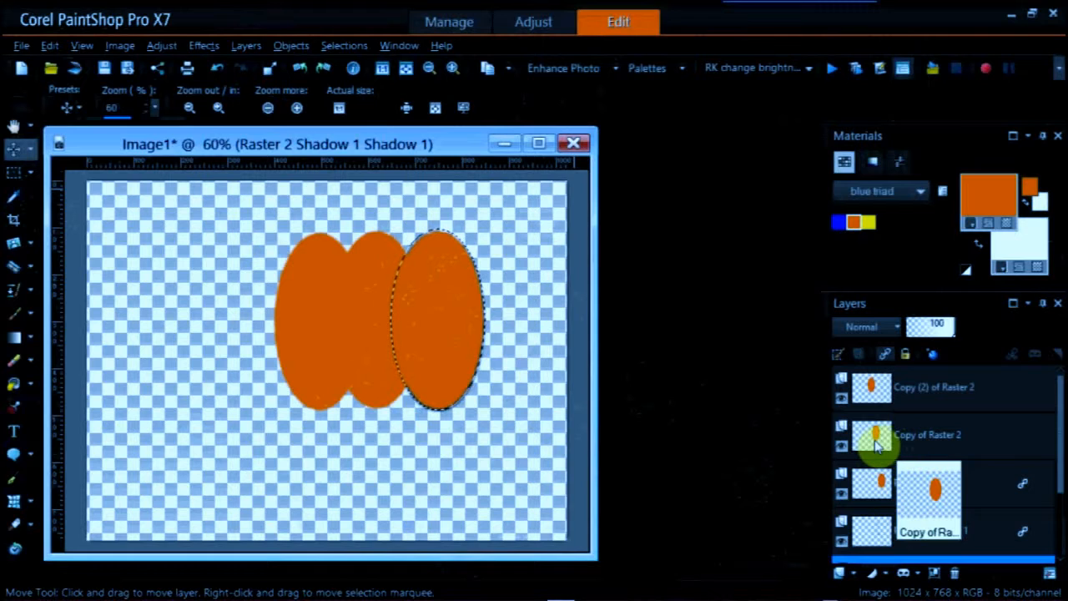
left_click(877, 446)
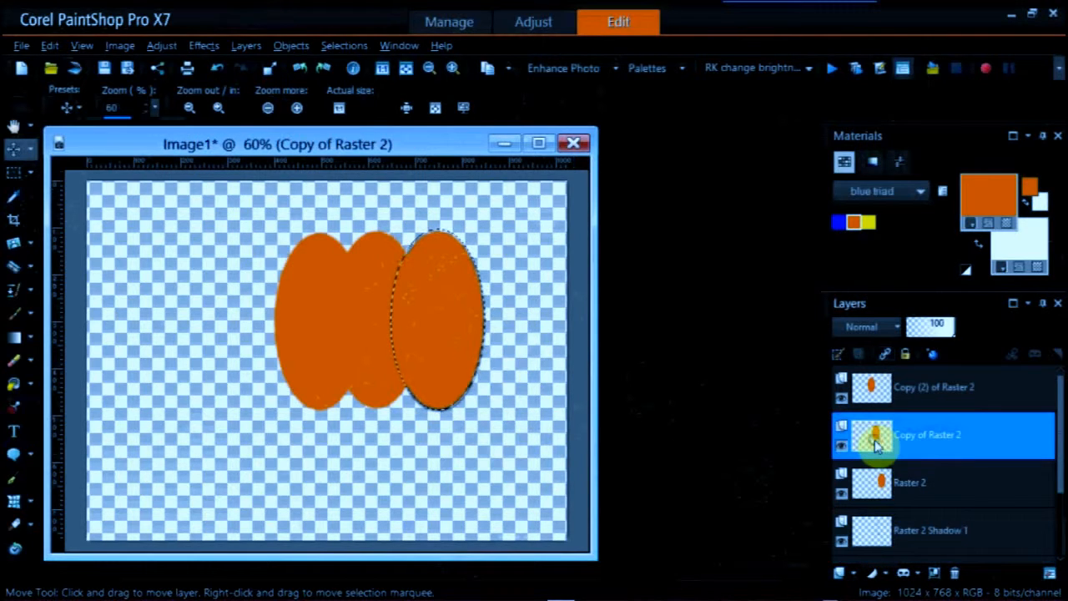
left_click(864, 488)
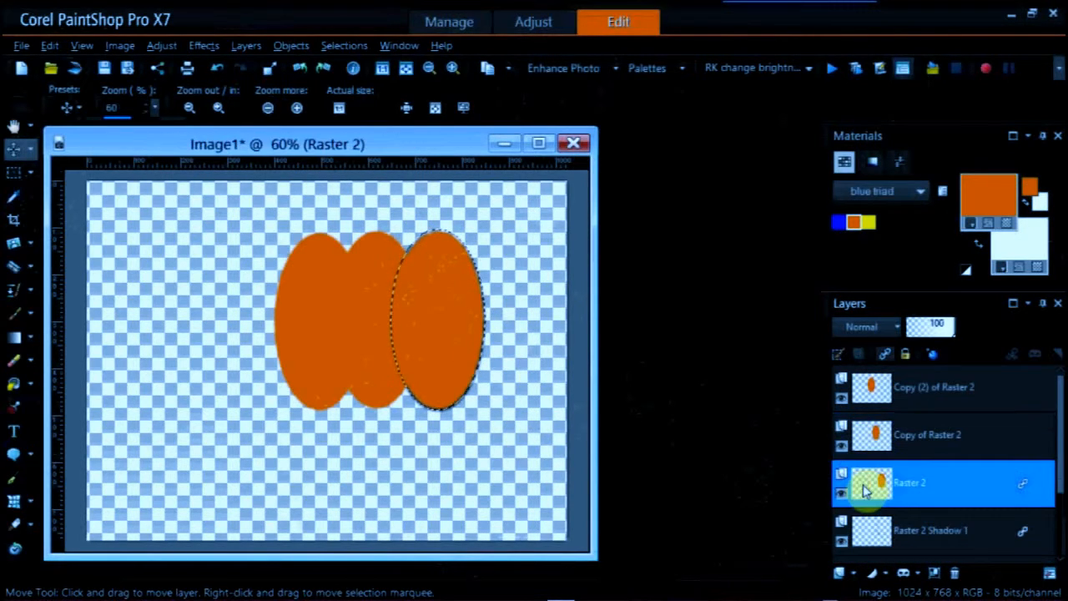
left_click(870, 430)
left_click(876, 384)
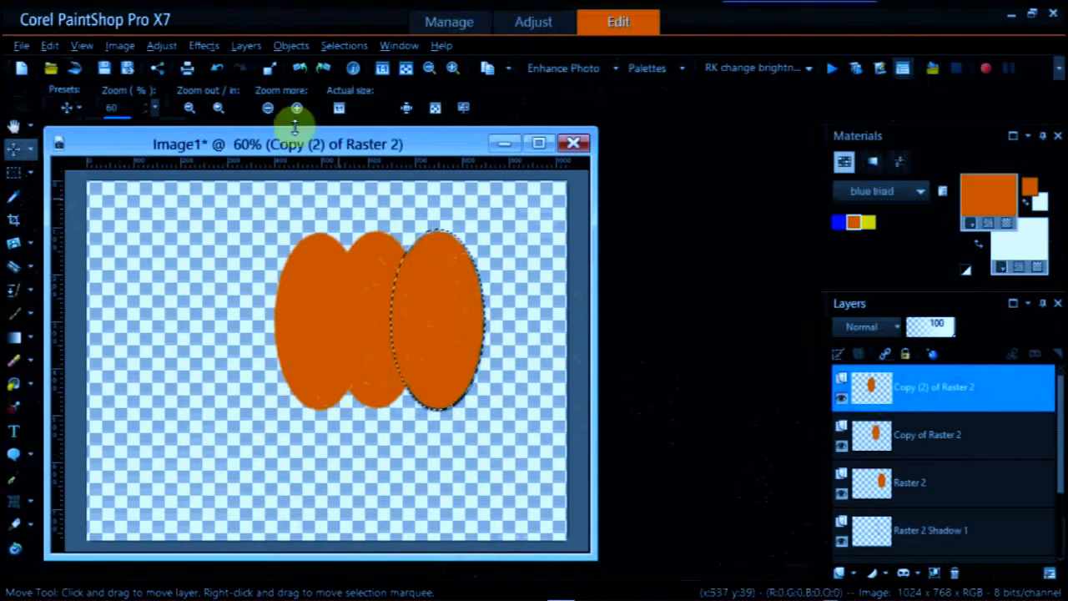
left_click(323, 48)
left_click(361, 86)
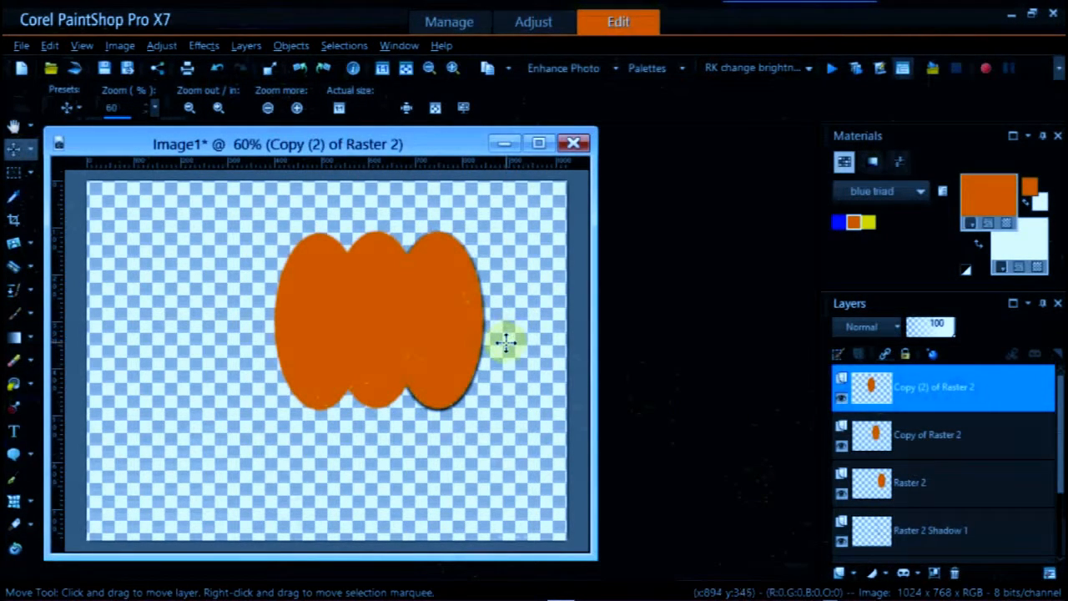
- Bring Raster 2 and its two linked shadow layers to the top of the layer stack
mouse_move(468, 342)
left_mouse_down()
mouse_move(496, 346)
mouse_move(459, 348)
left_mouse_up()
left_click(246, 46)
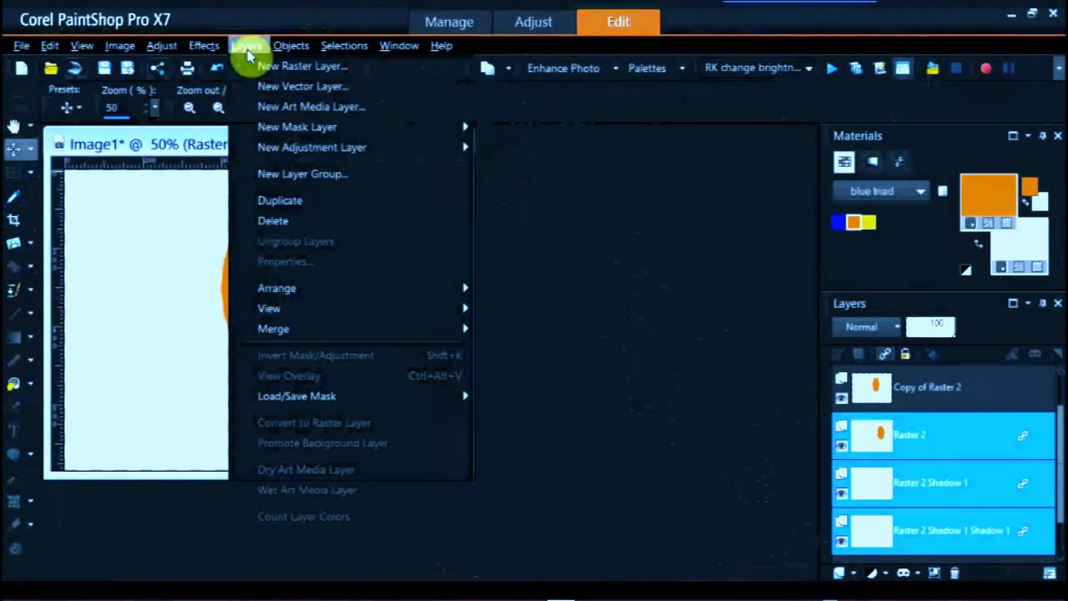
mouse_move(314, 288)
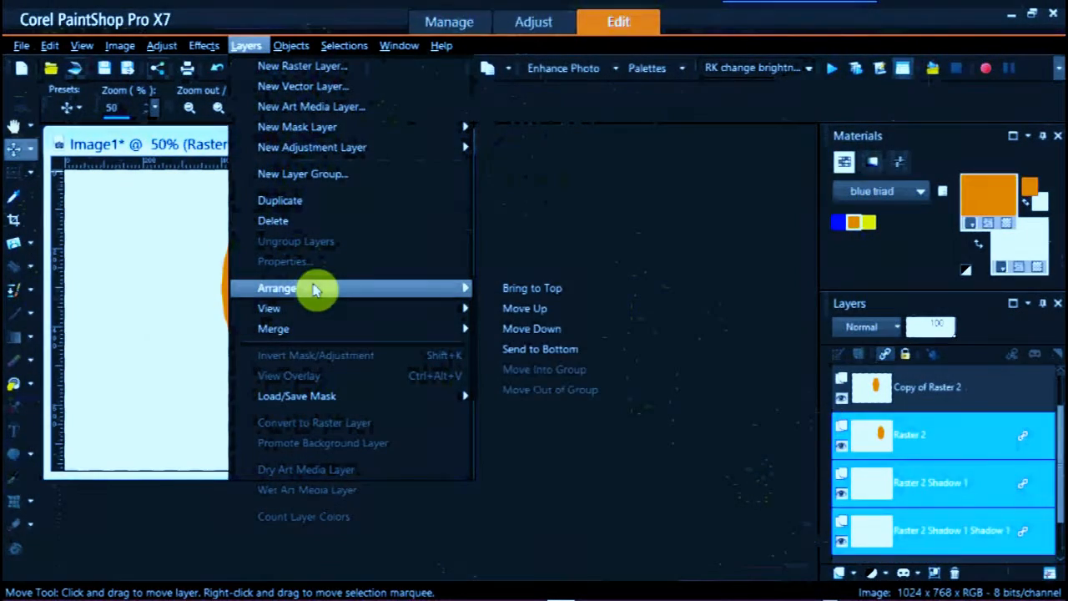
left_click(595, 299)
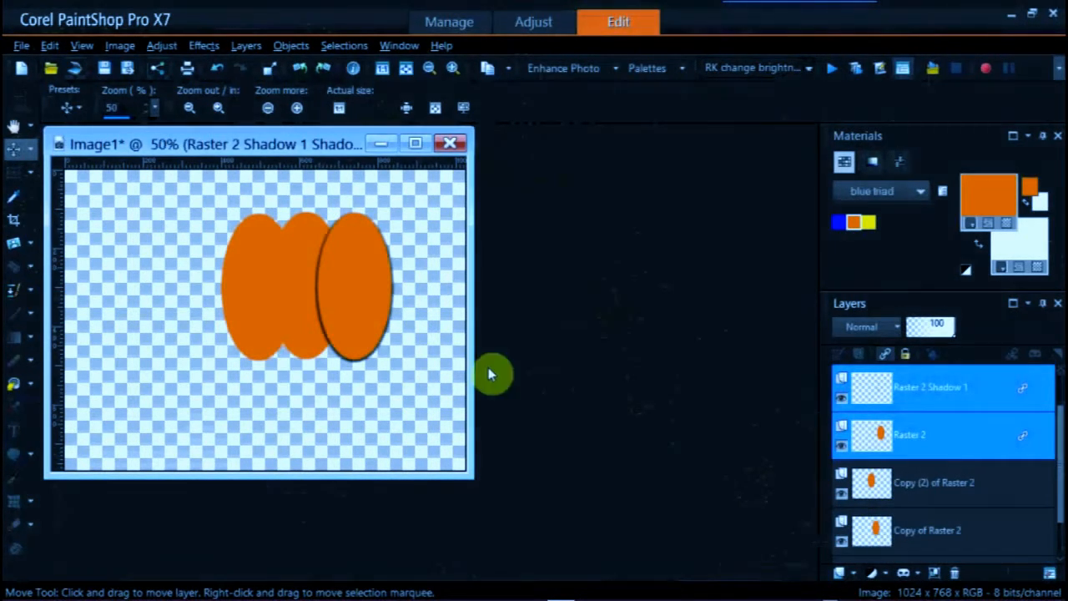
- Move the shadowed Raster 2 ellipse left until it is centred over the two plain orange ellipses
left_click_drag(350, 277, 297, 278)
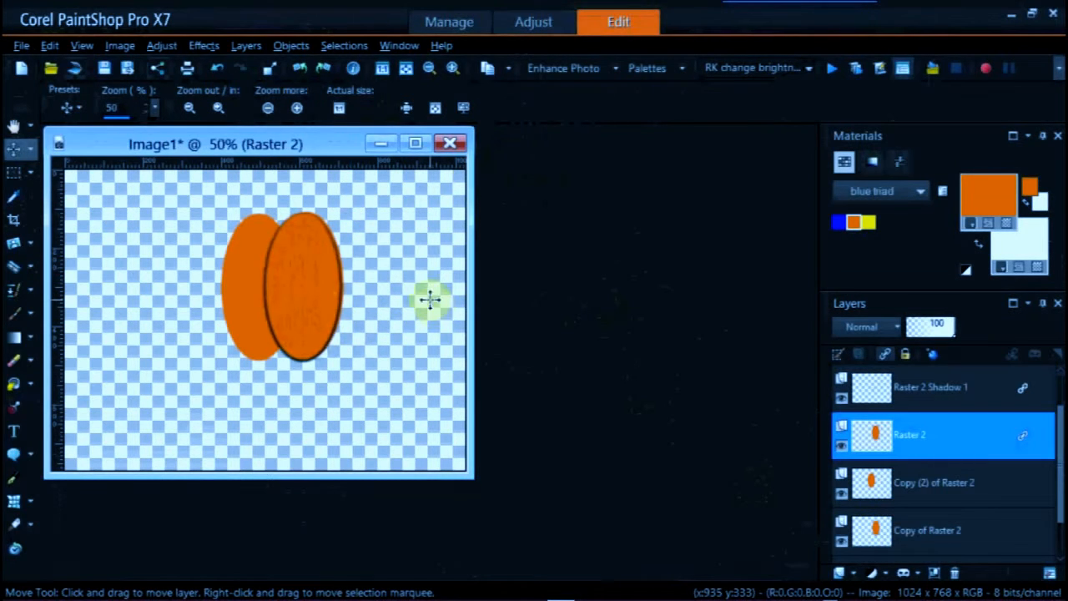
key("Left")
key("Left")
key("Left")
key("Left")
key("Left")
key("Left")
key("Left")
key("Left")
key("Left")
key("Left")
key("Left")
key("Left")
key("Left")
key("Left")
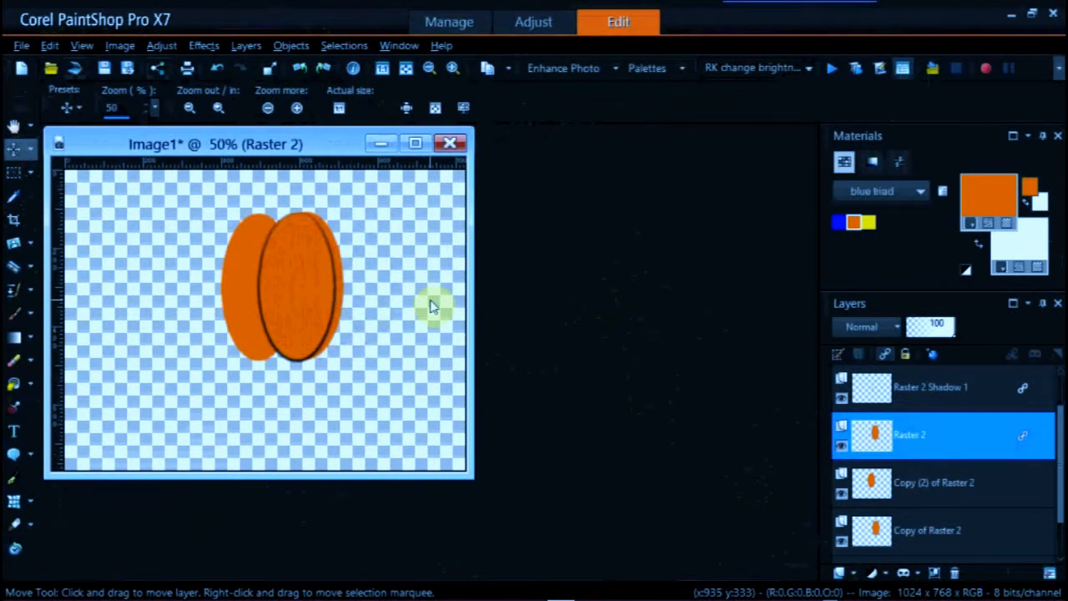
key("Left")
key("Left")
key("Left")
key("Left")
key("Left")
key("Left")
key("Left")
key("Left")
key("Left")
key("Left")
key("Left")
key("Left")
key("Left")
key("Left")
key("Left")
key("Left")
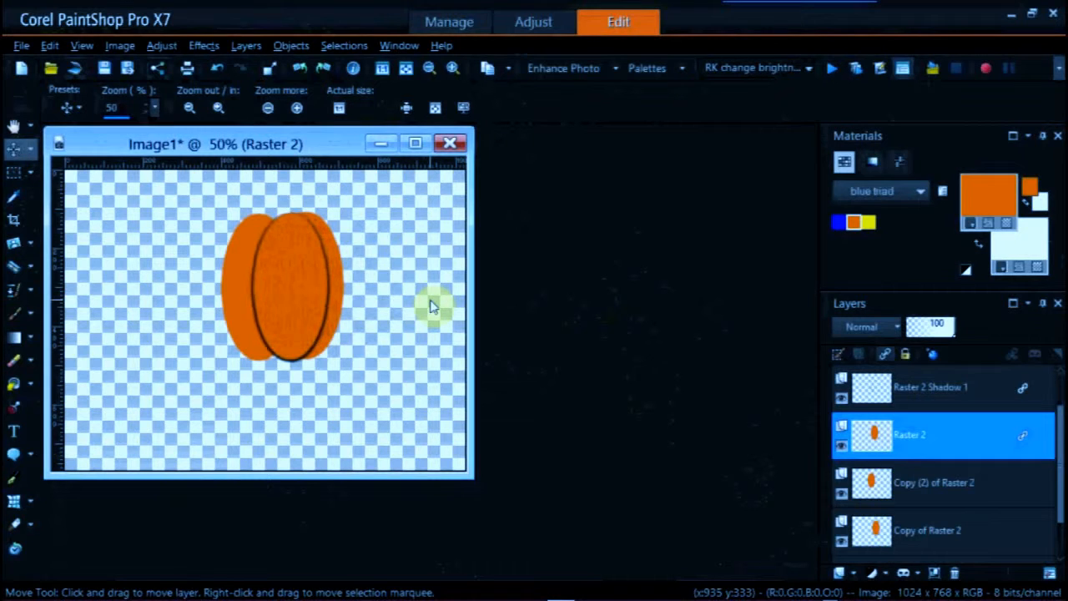
key("Left")
key("Left")
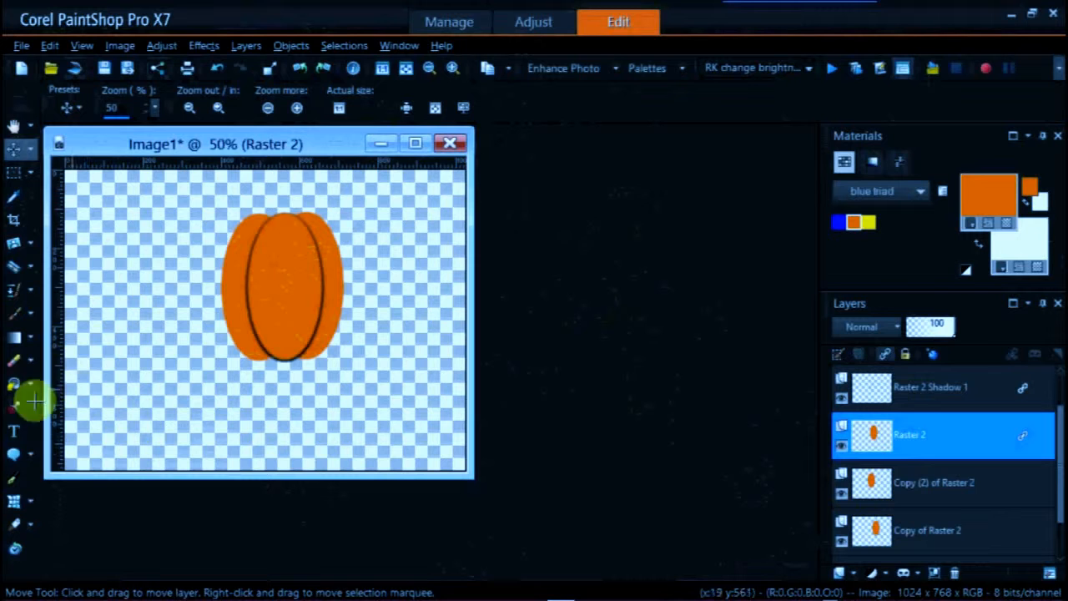
- Activate the Pen tool and set its mode to Draw Freehand
left_click(14, 479)
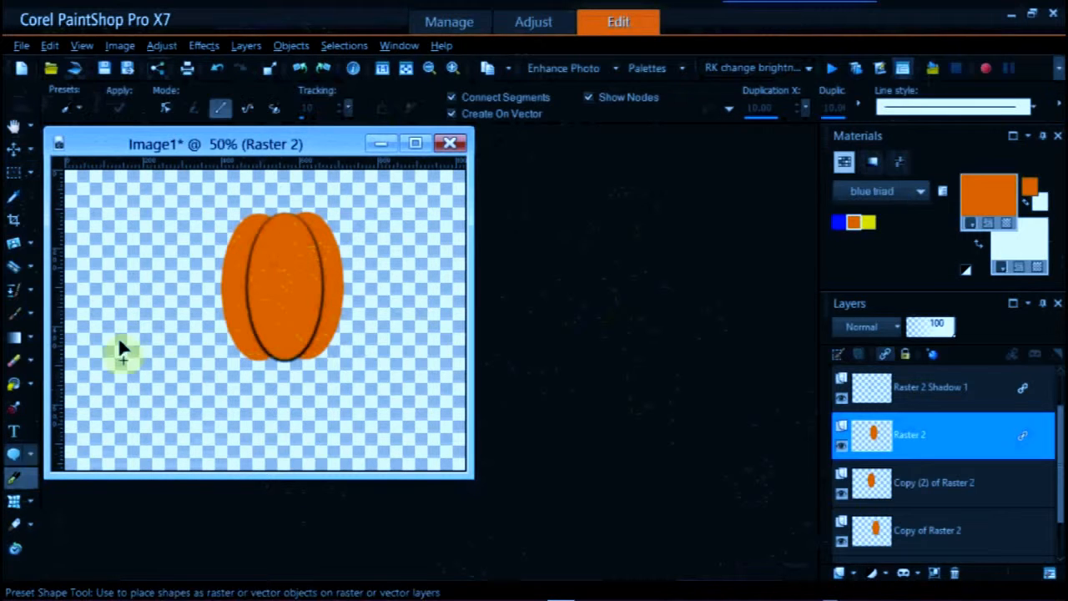
left_click(167, 112)
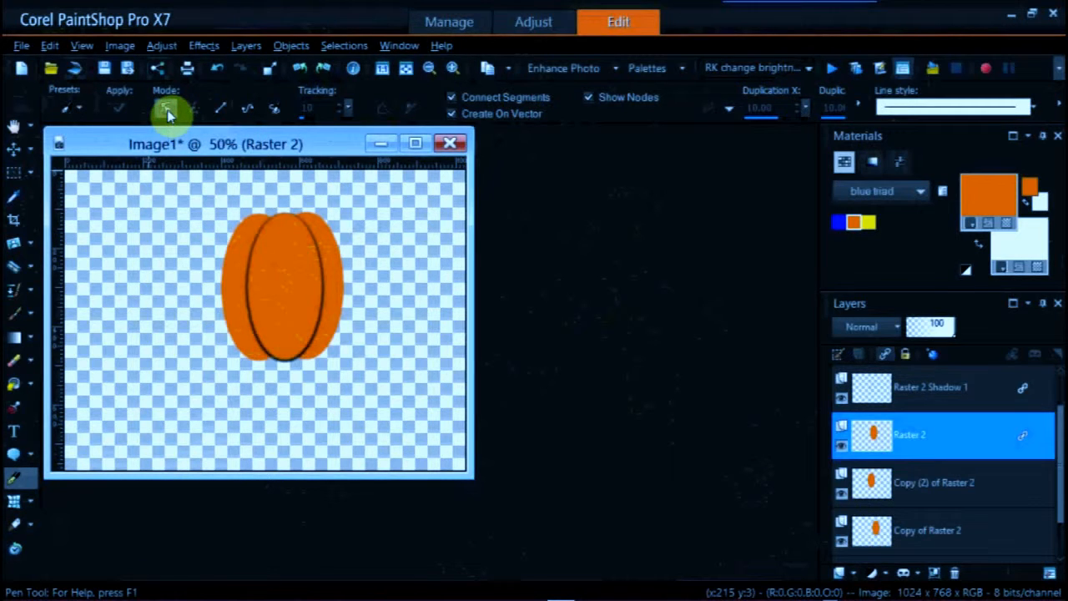
left_click(220, 111)
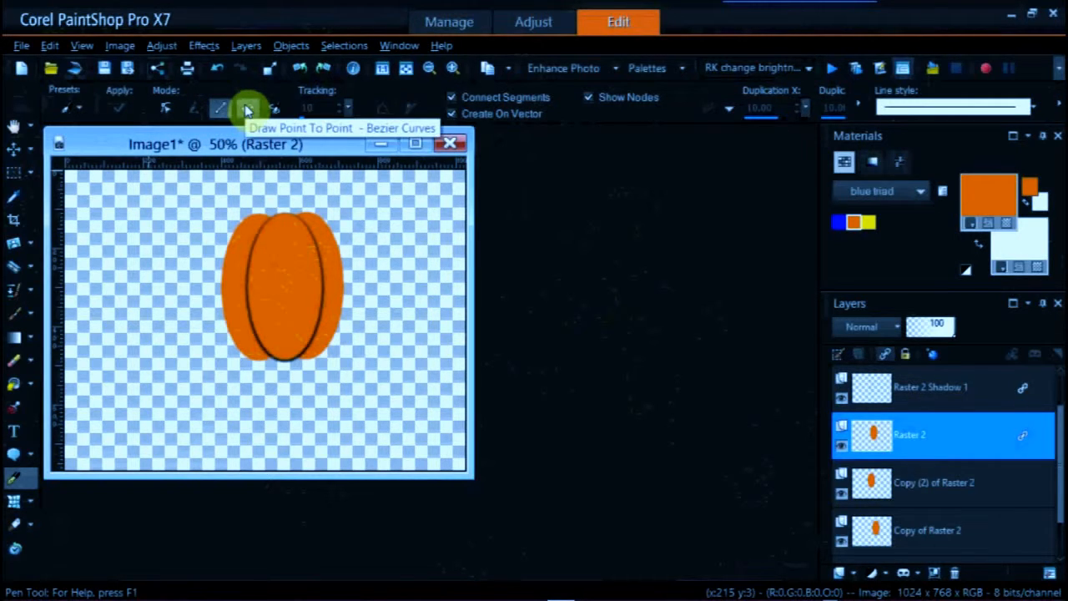
left_click(247, 110)
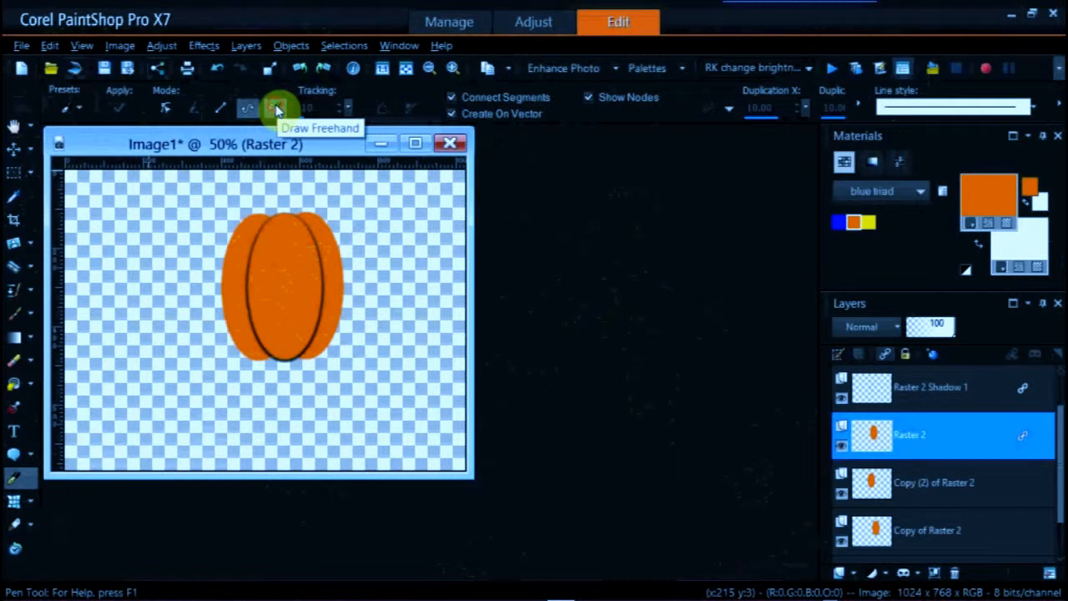
left_click(277, 110)
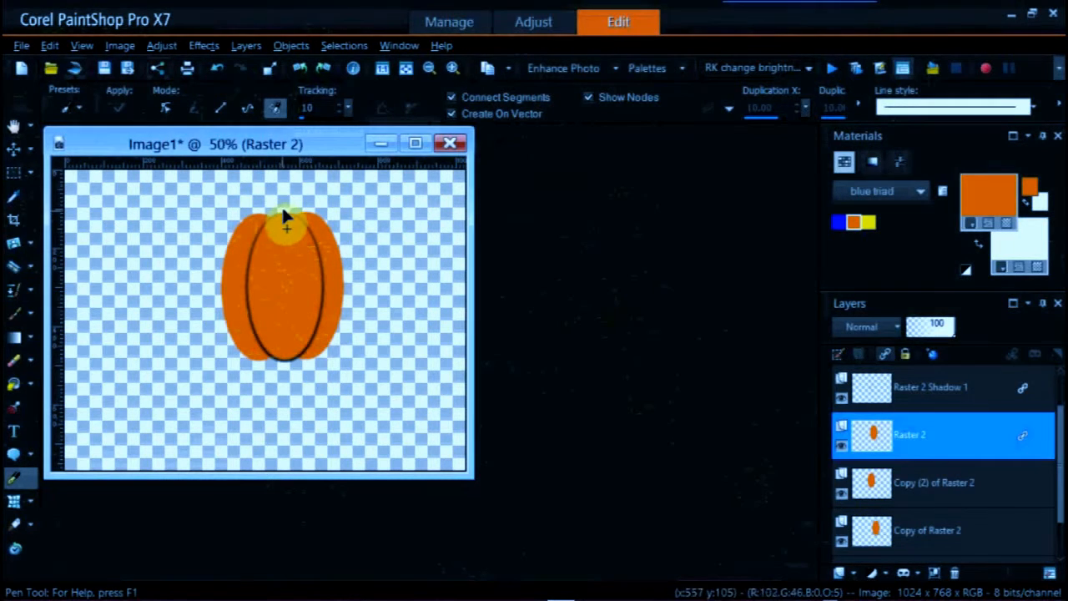
- Make Raster 2 Shadow 1 the active layer for drawing the pumpkin's stem
scroll(283, 199, "up", 1)
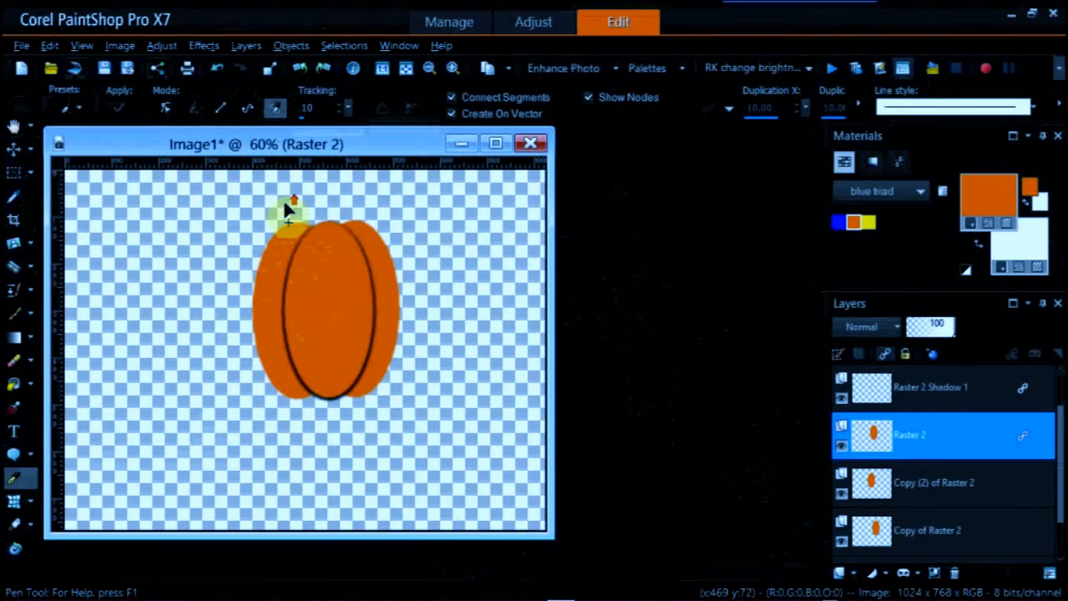
scroll(285, 207, "up", 1)
scroll(285, 207, "up", 1)
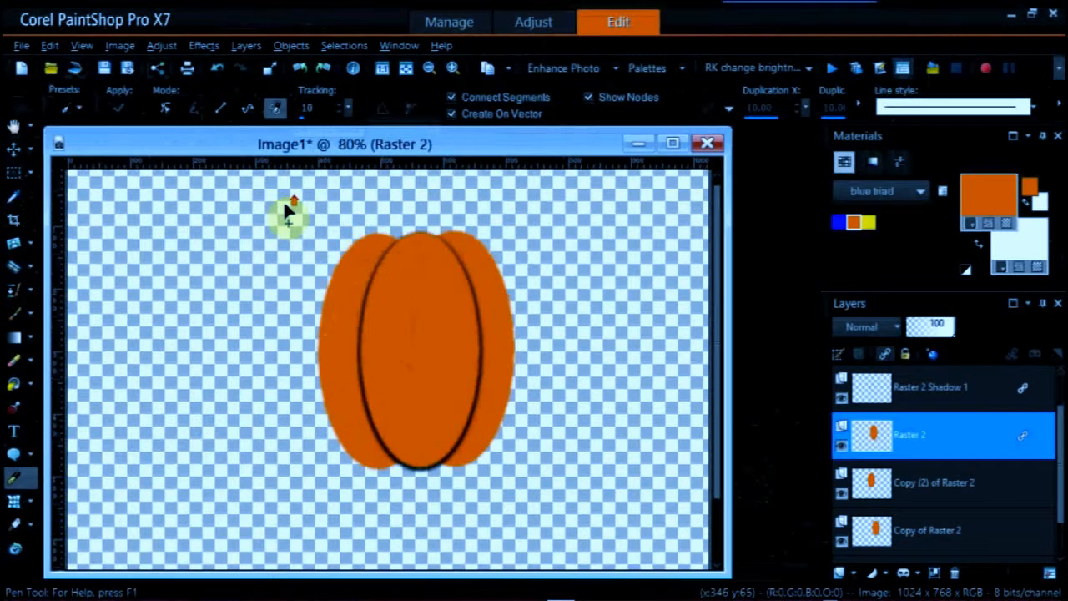
scroll(285, 208, "up", 1)
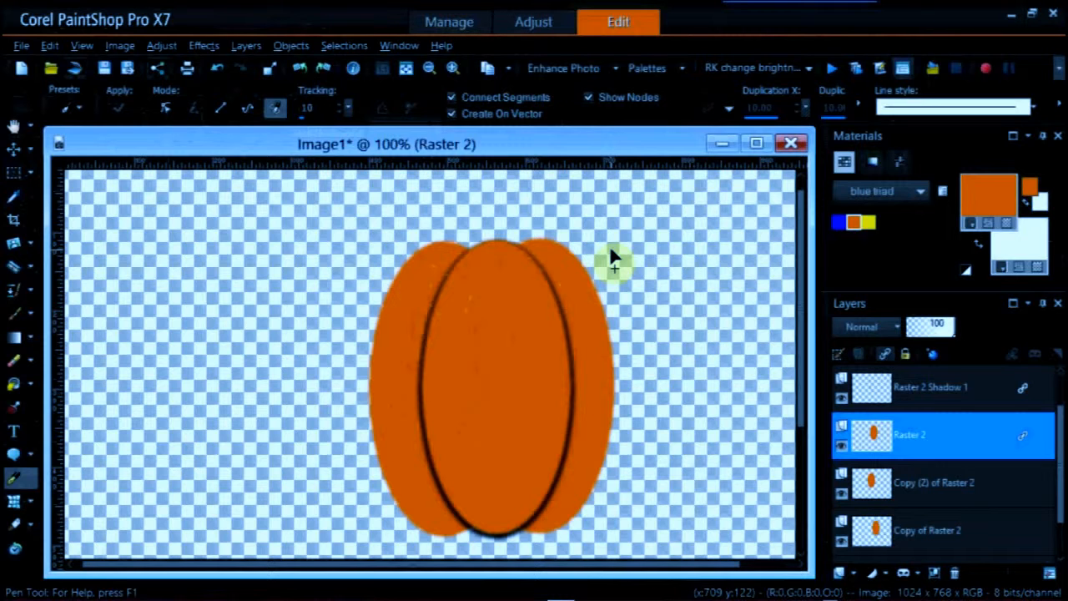
scroll(609, 255, "up", 1)
scroll(610, 251, "up", 1)
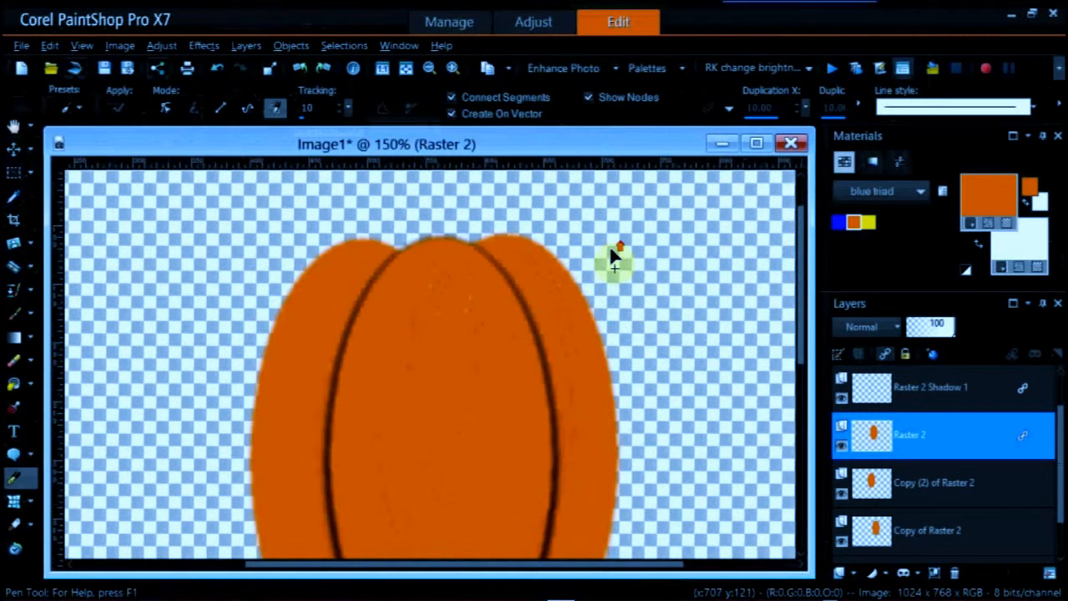
scroll(604, 256, "up", 1)
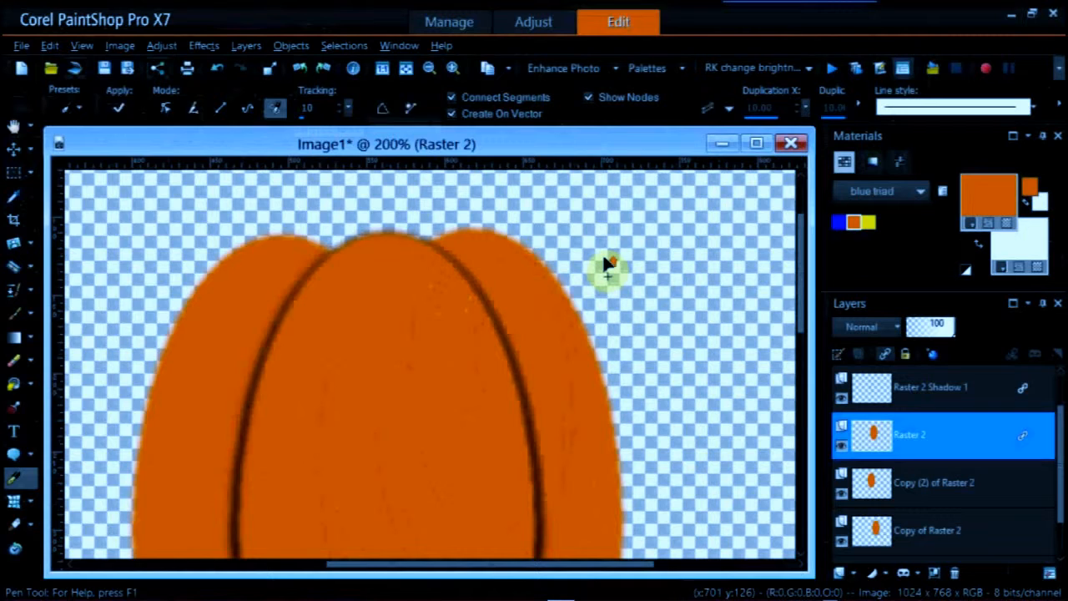
scroll(607, 266, "up", 1)
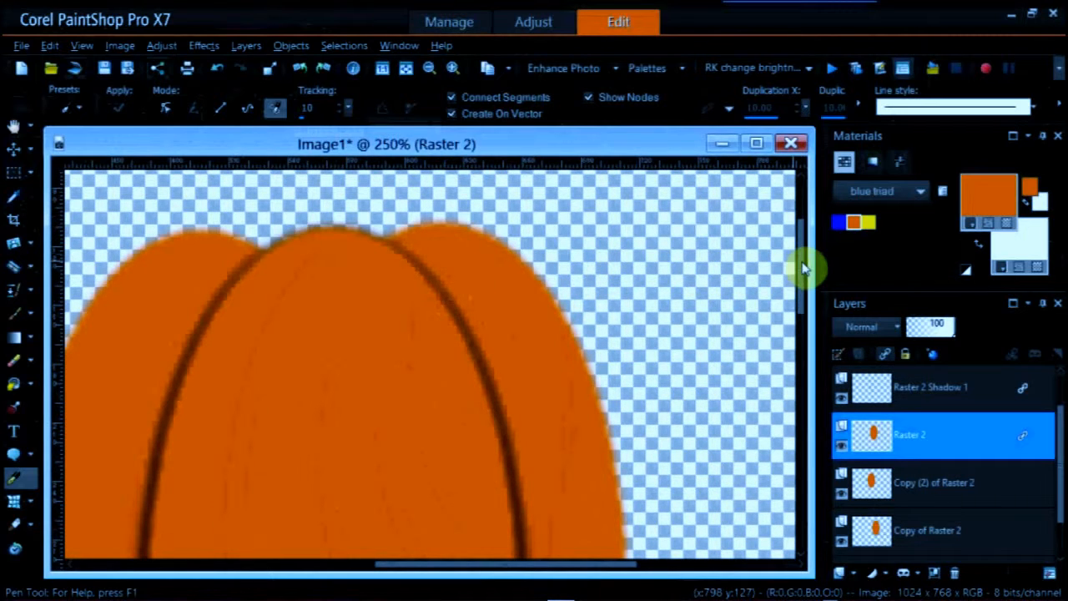
left_click_drag(803, 266, 807, 255)
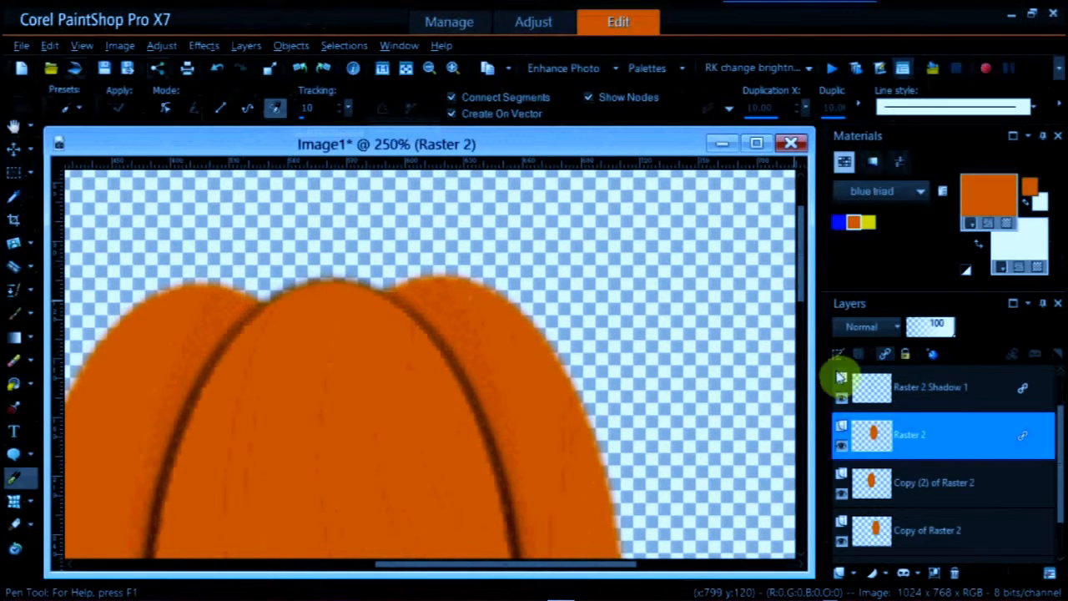
mouse_move(871, 392)
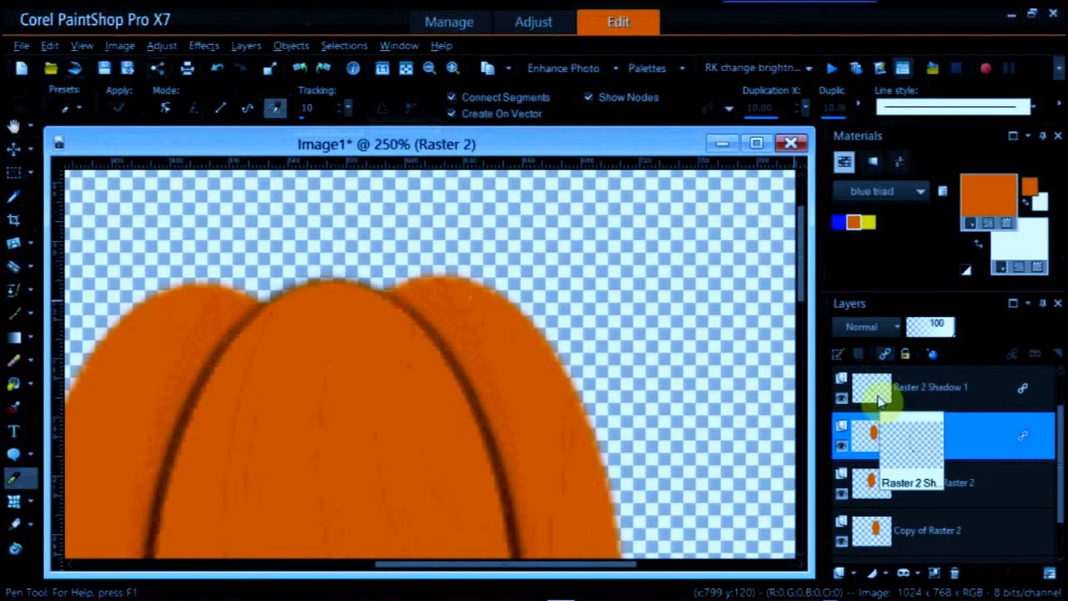
left_click(877, 400)
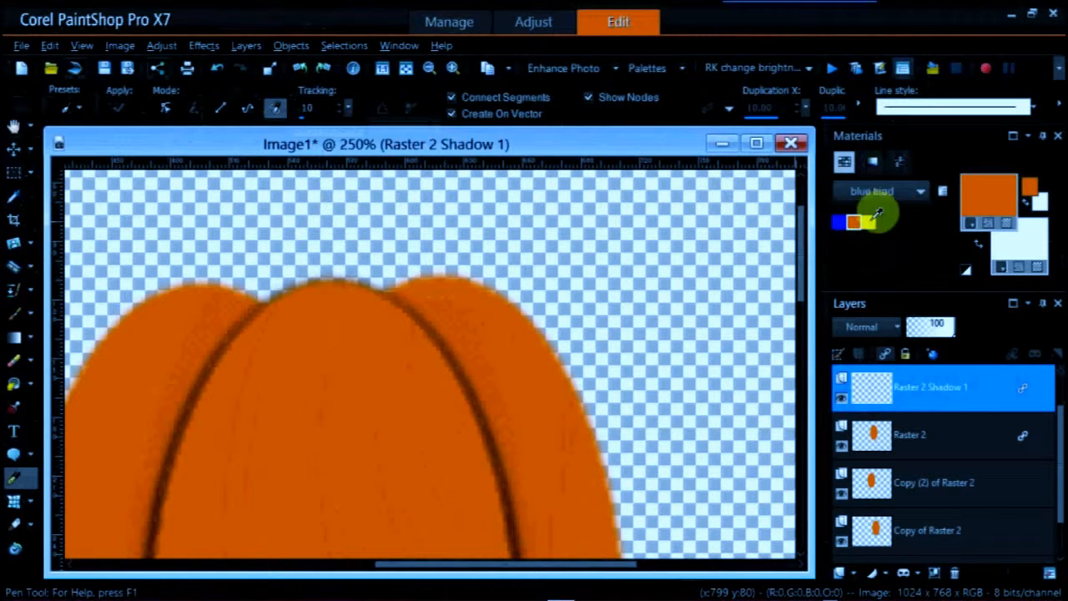
- Set the foreground colour to dark green with RGB values 1, 114, 1
left_click(1003, 189)
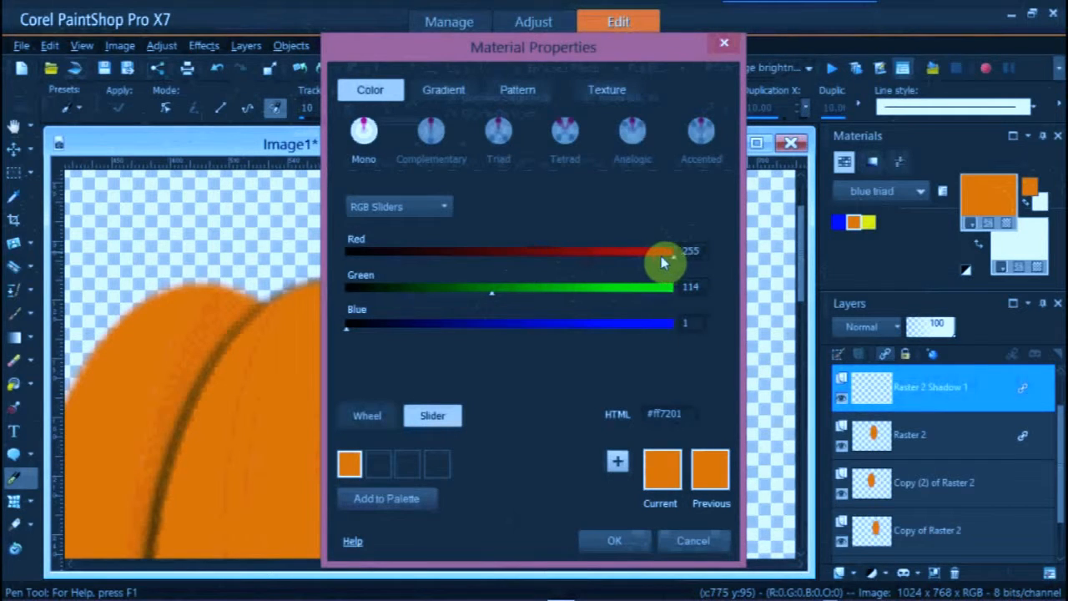
left_click(355, 242)
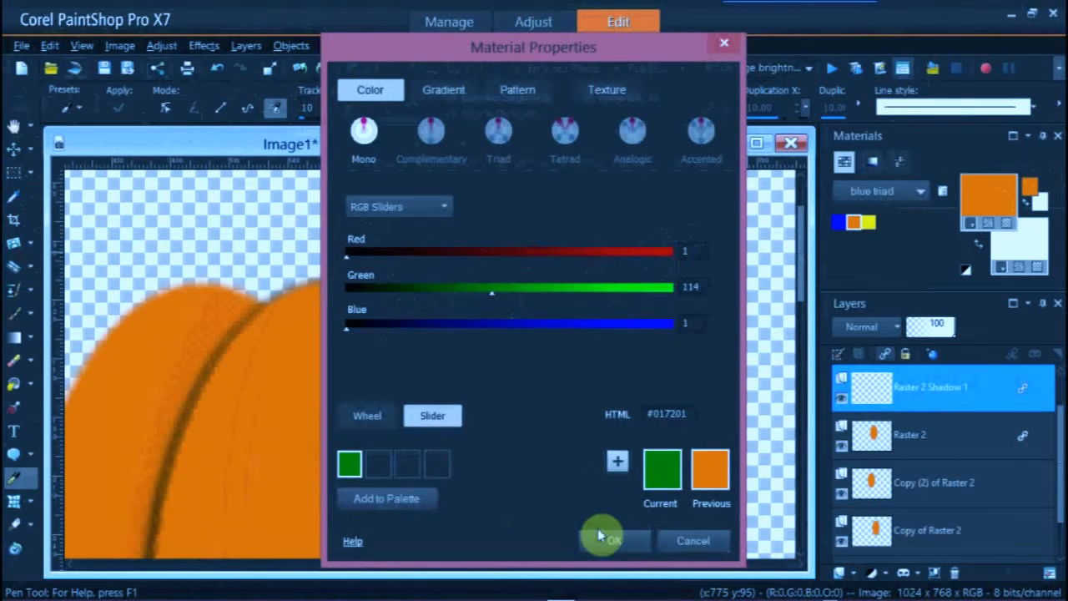
left_click(425, 208)
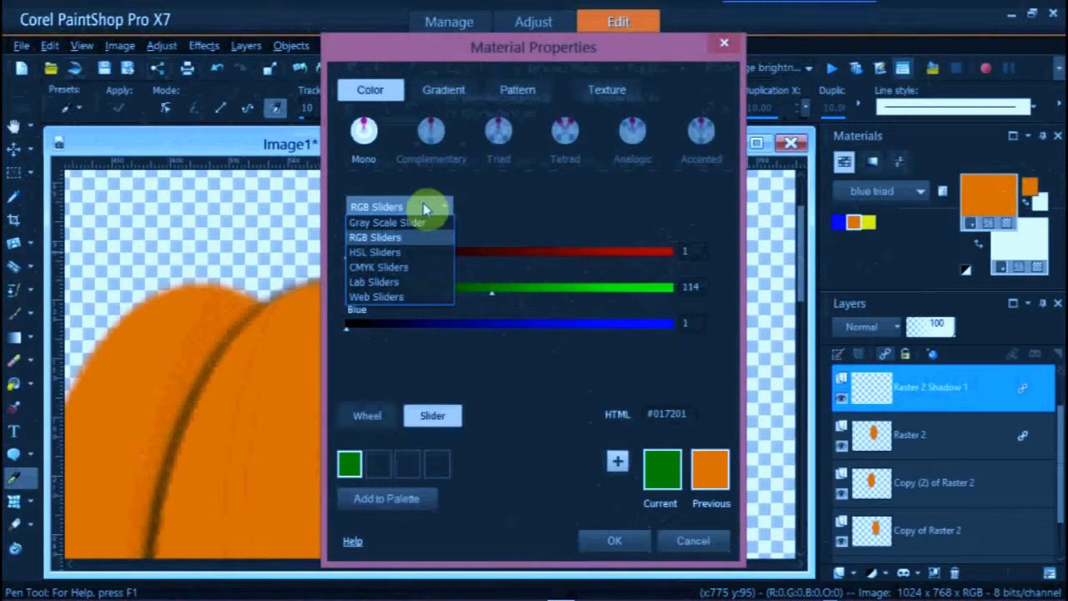
left_click(513, 203)
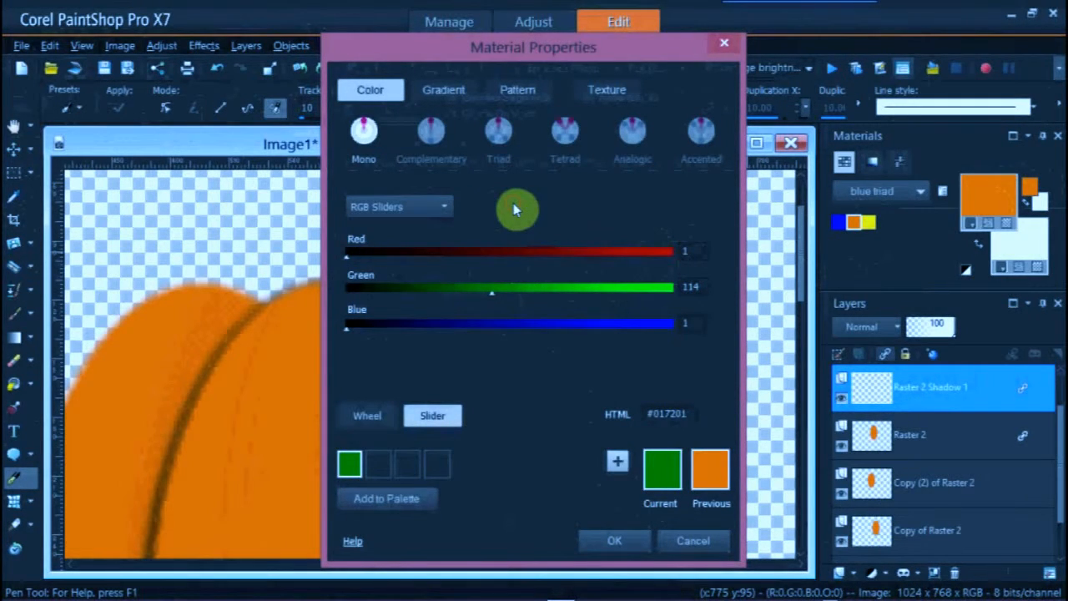
left_click(367, 415)
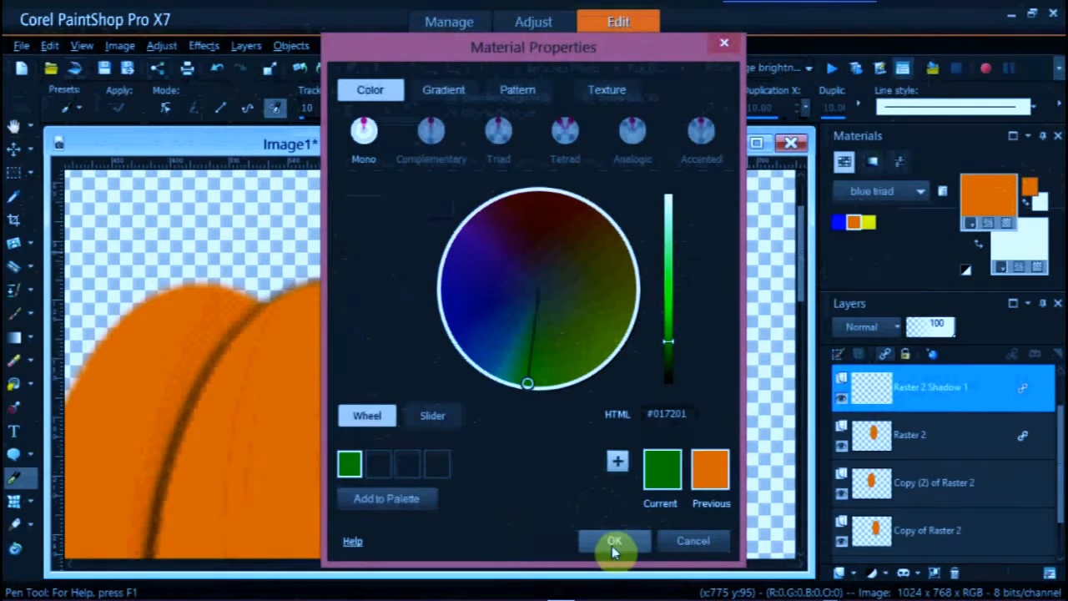
left_click(435, 415)
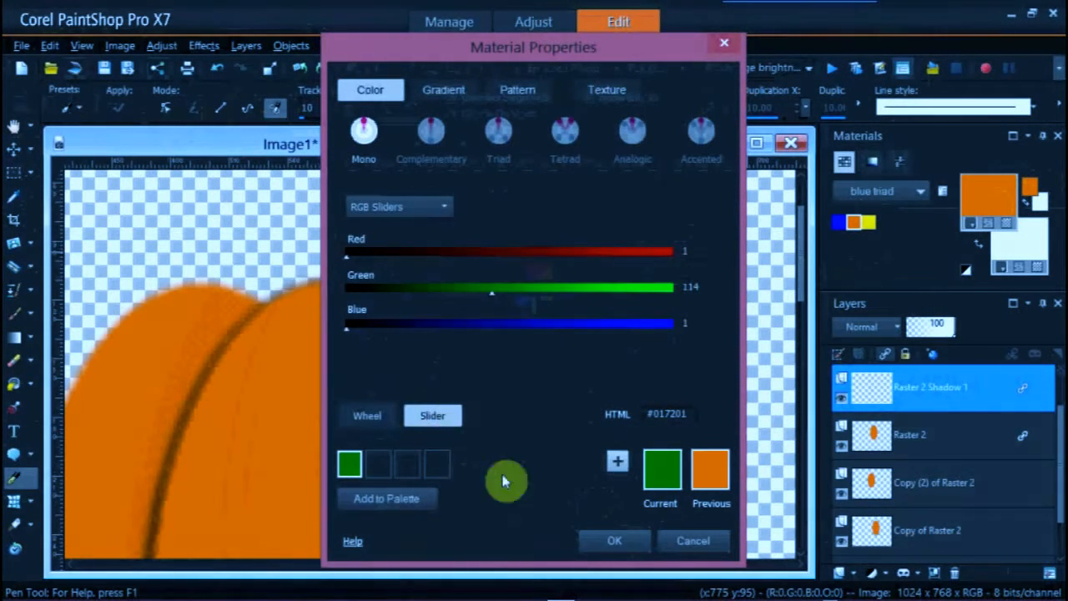
left_click(615, 542)
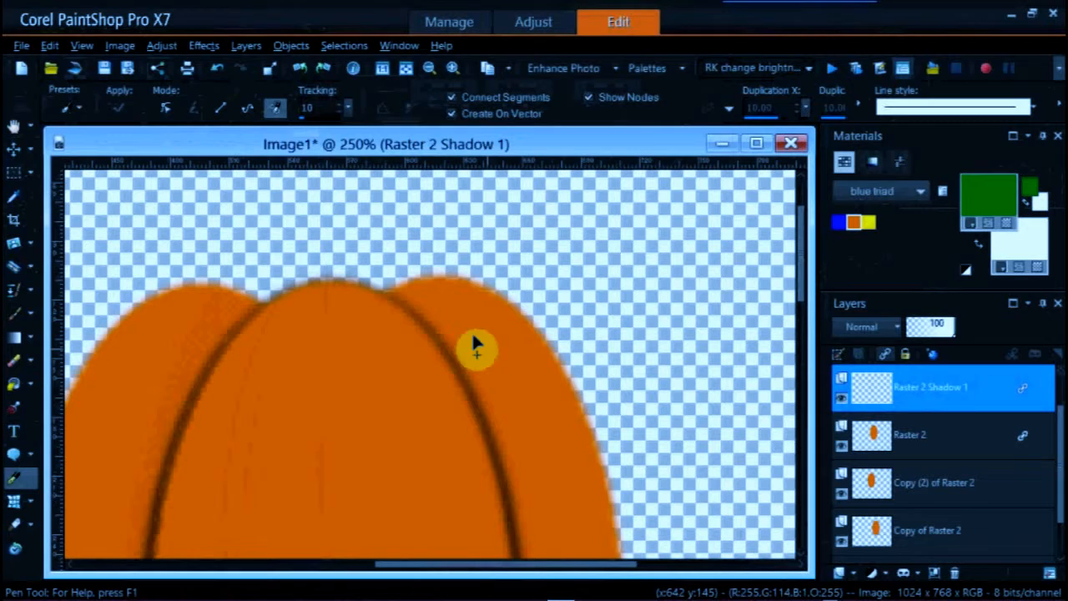
- Draw a closed green stem outline freehand with the Pen tool, standing on the top centre of the pumpkin's middle ellipse
left_click(315, 219)
left_click_drag(315, 220, 303, 277)
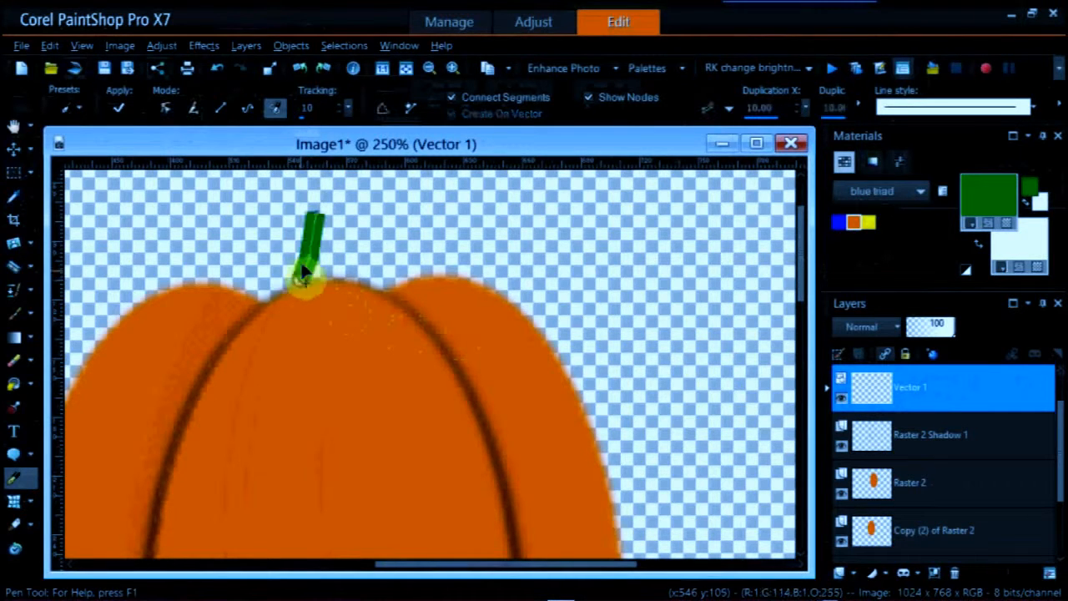
left_click(347, 219)
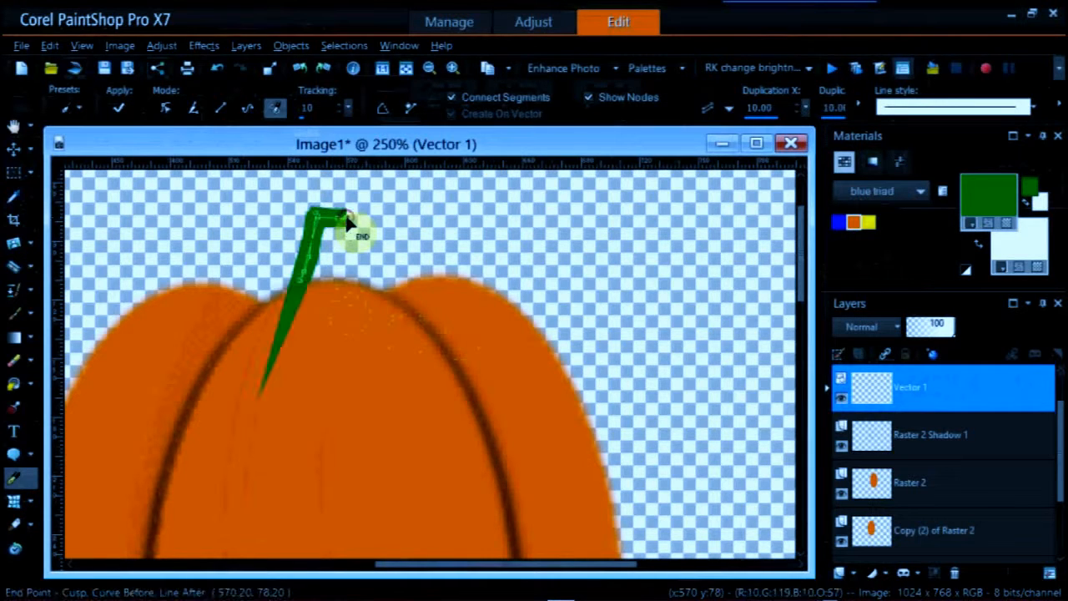
left_click(350, 279)
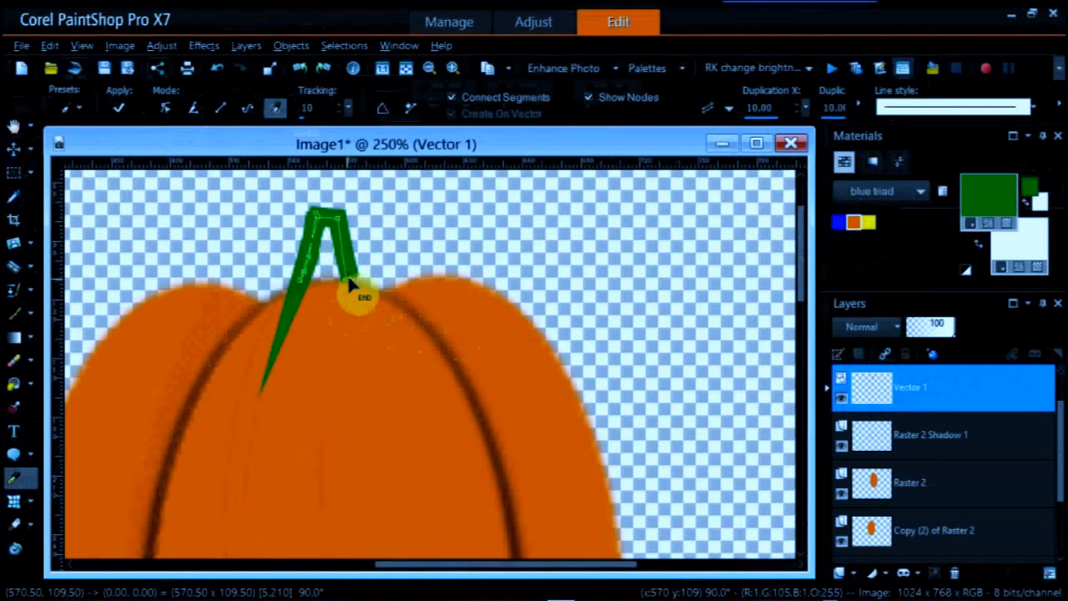
left_click(351, 279)
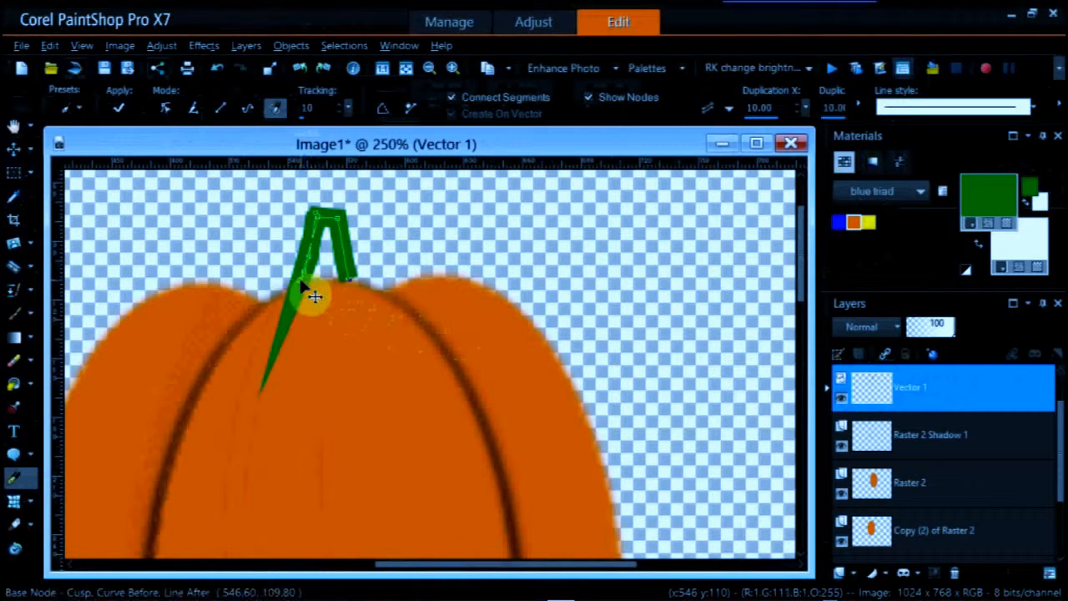
left_click_drag(315, 295, 358, 292)
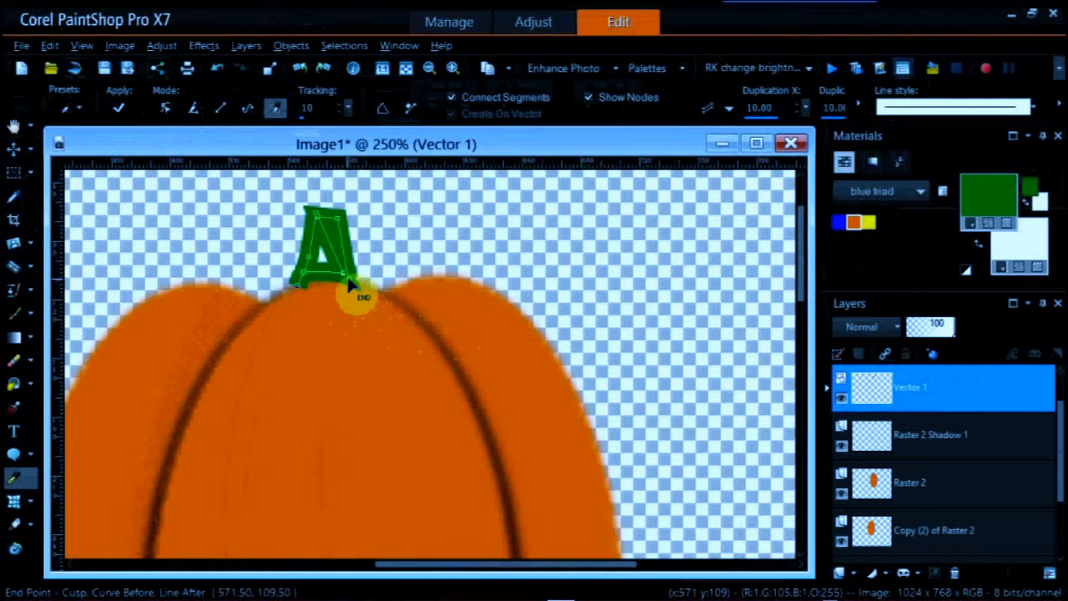
left_click_drag(351, 282, 361, 289)
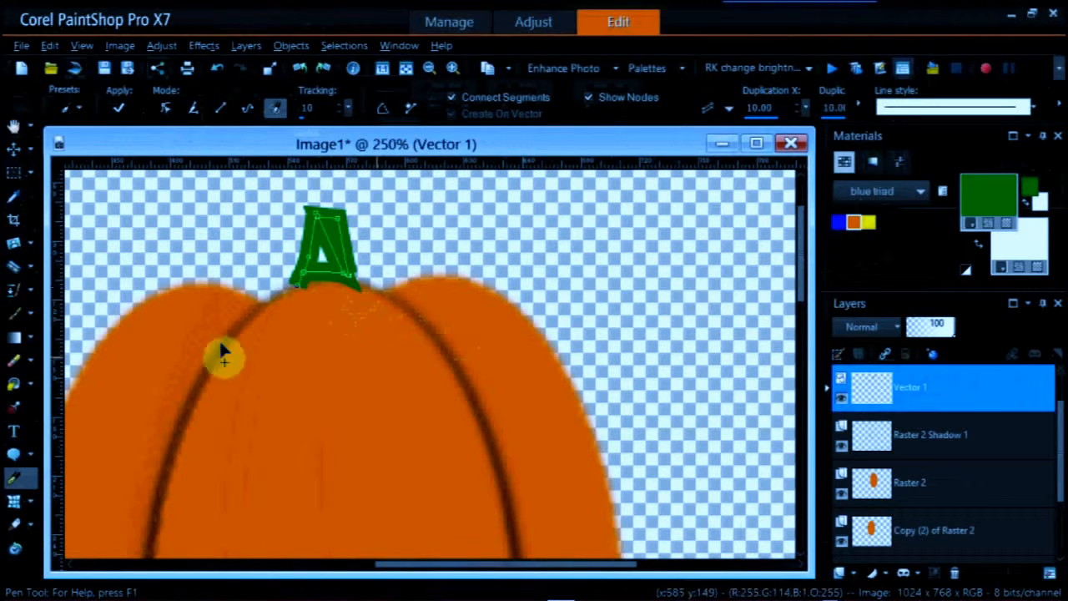
- Switch to the Flood Fill tool and convert the stem's vector layer to a raster layer
left_click(19, 391)
left_click(310, 265)
left_click(332, 249)
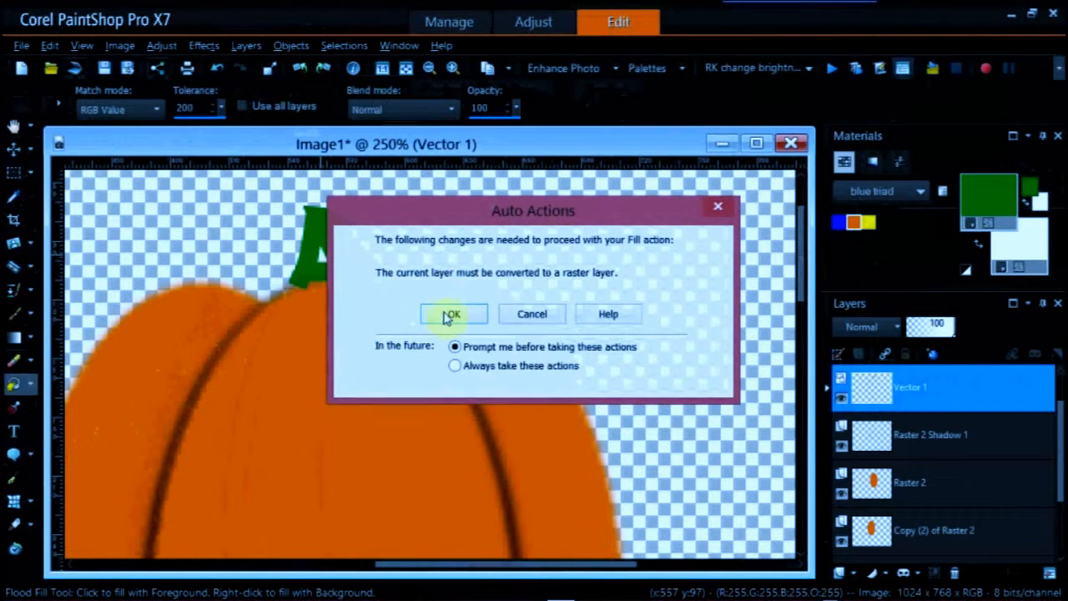
left_click(452, 315)
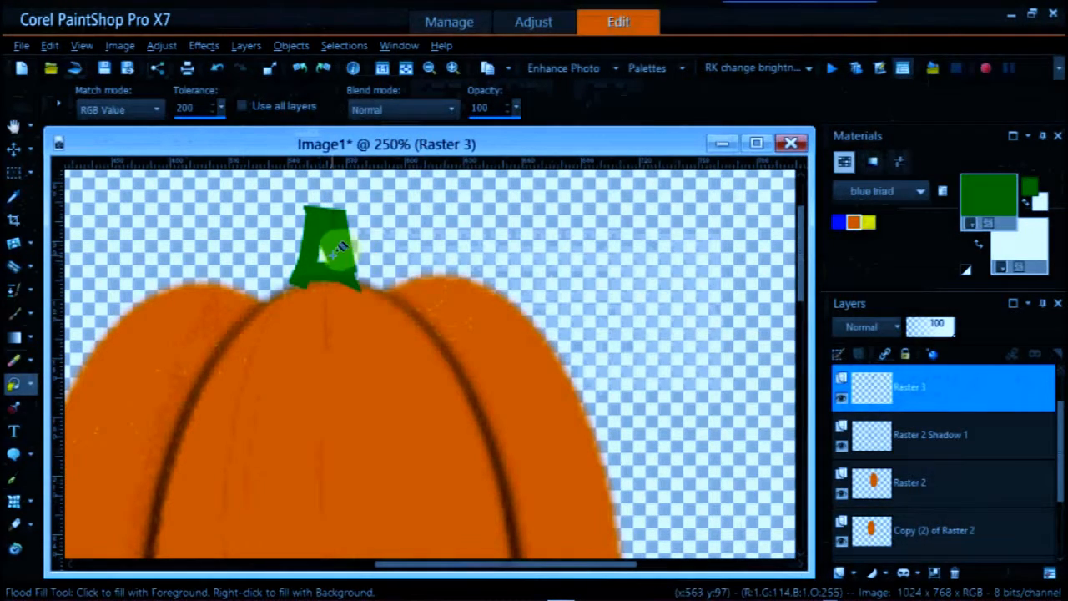
- Try to flood-fill the small gap inside the stem with green, and undo the fill
left_click(324, 252)
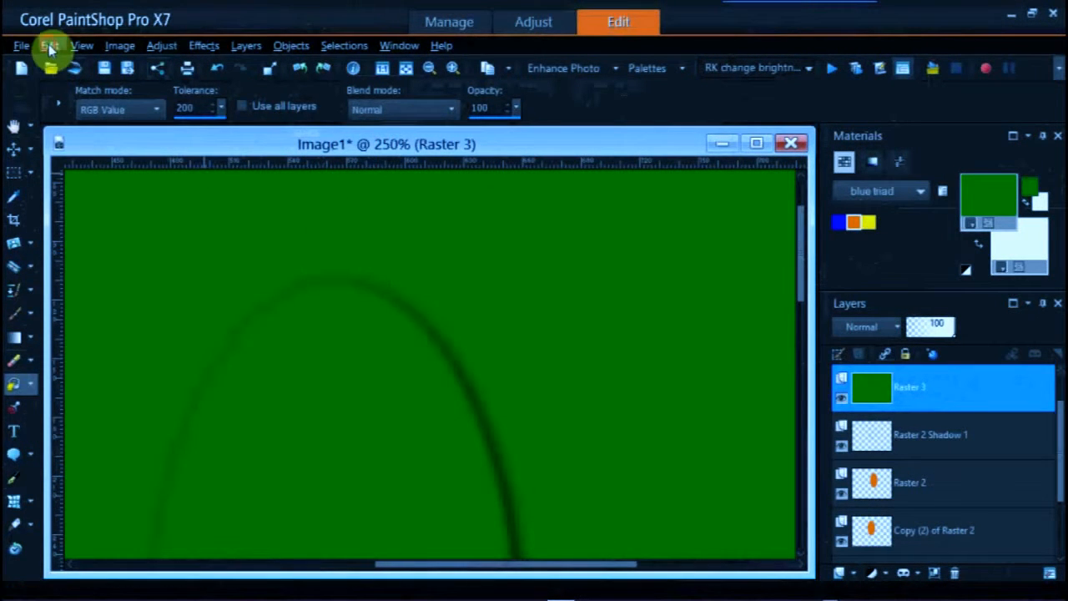
left_click(51, 47)
mouse_move(22, 46)
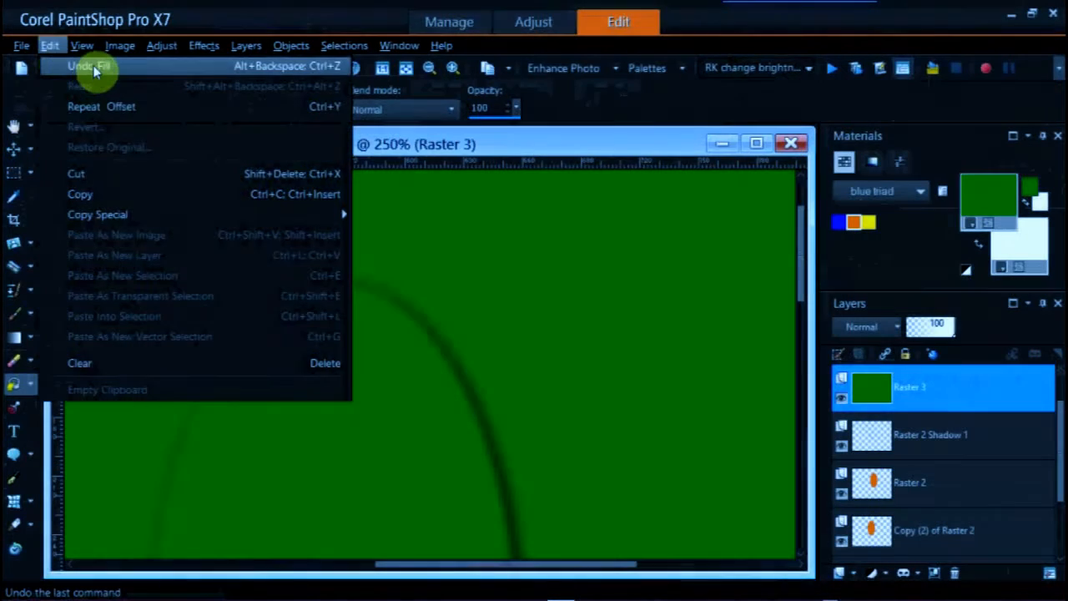
left_click(79, 66)
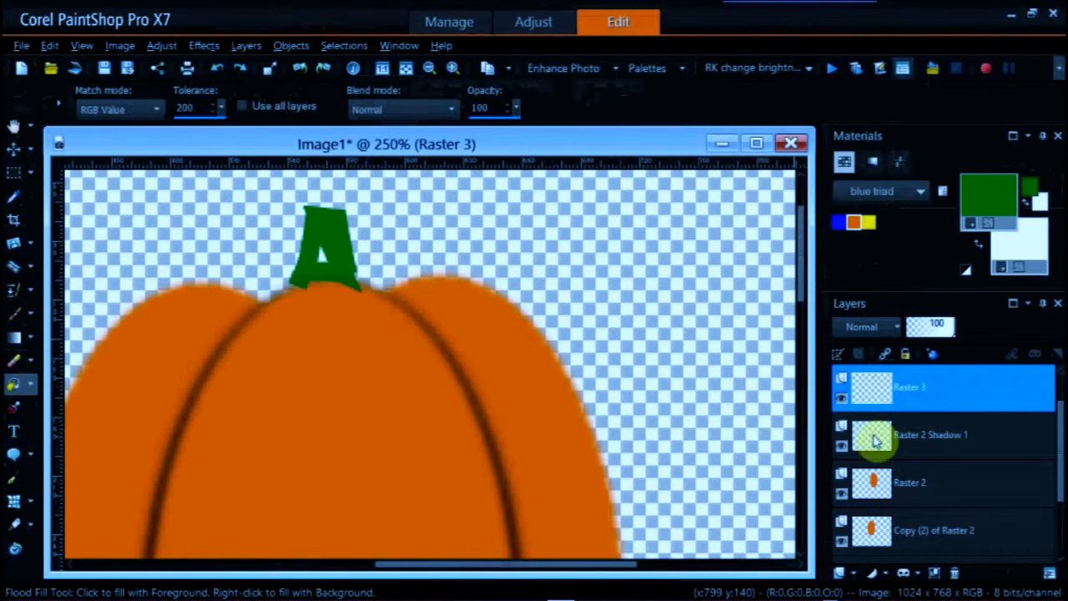
- Cover the gap inside the stem with green freehand Pen strokes, drawn above the Raster 2 Shadow 1 Shadow 1 layer
mouse_move(879, 437)
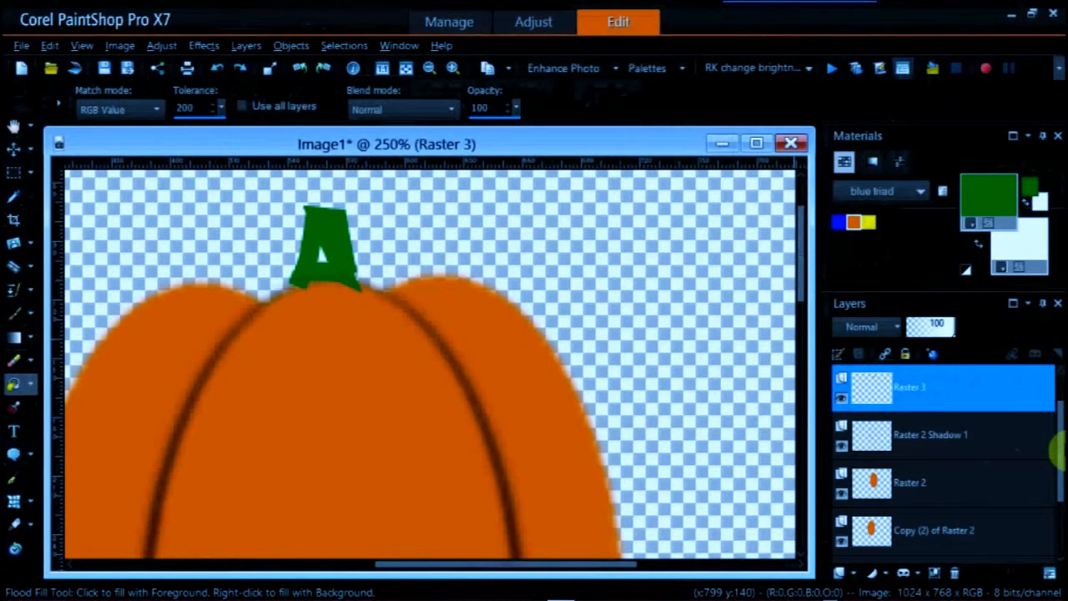
left_click_drag(1061, 497, 1057, 392)
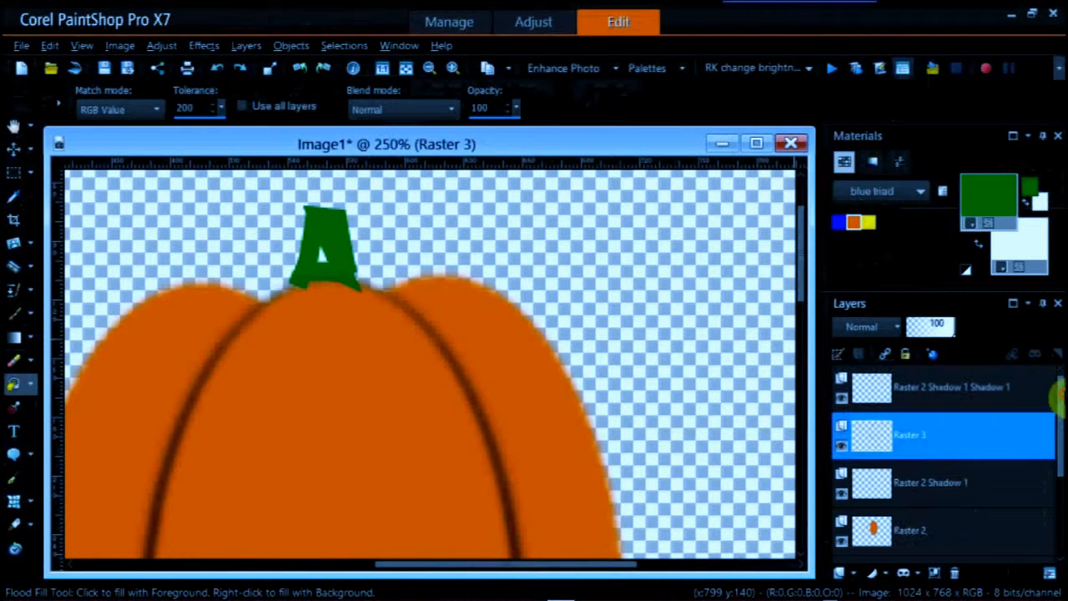
left_click(878, 396)
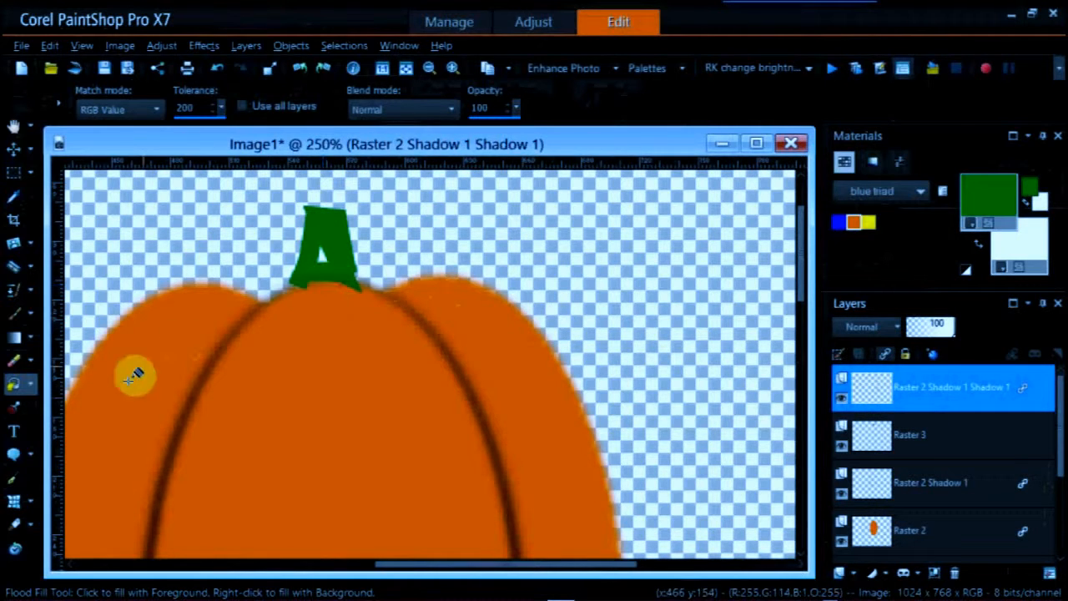
left_click(15, 479)
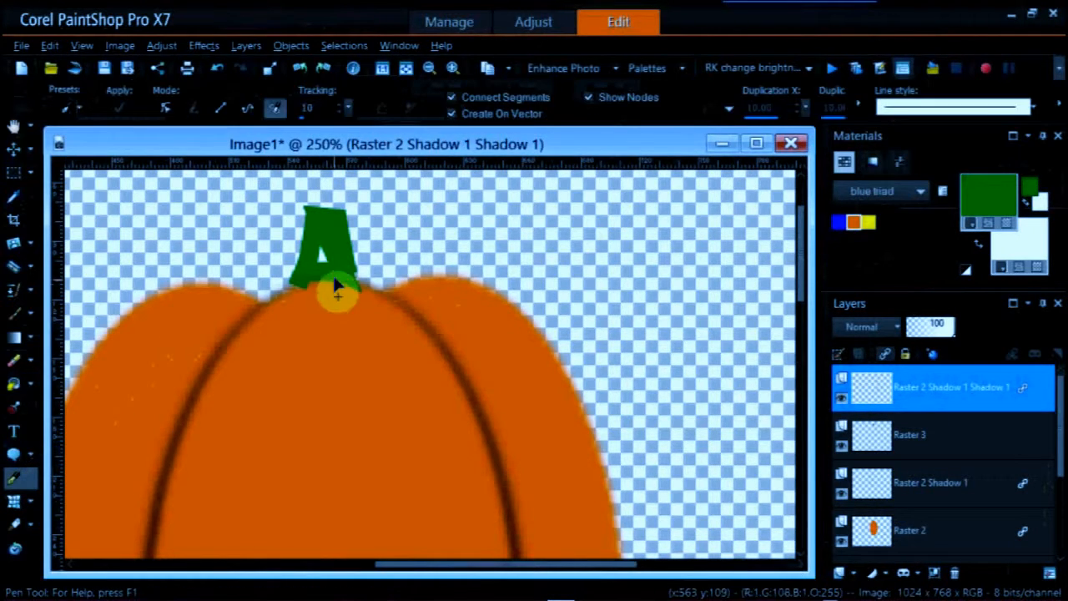
left_click(323, 256)
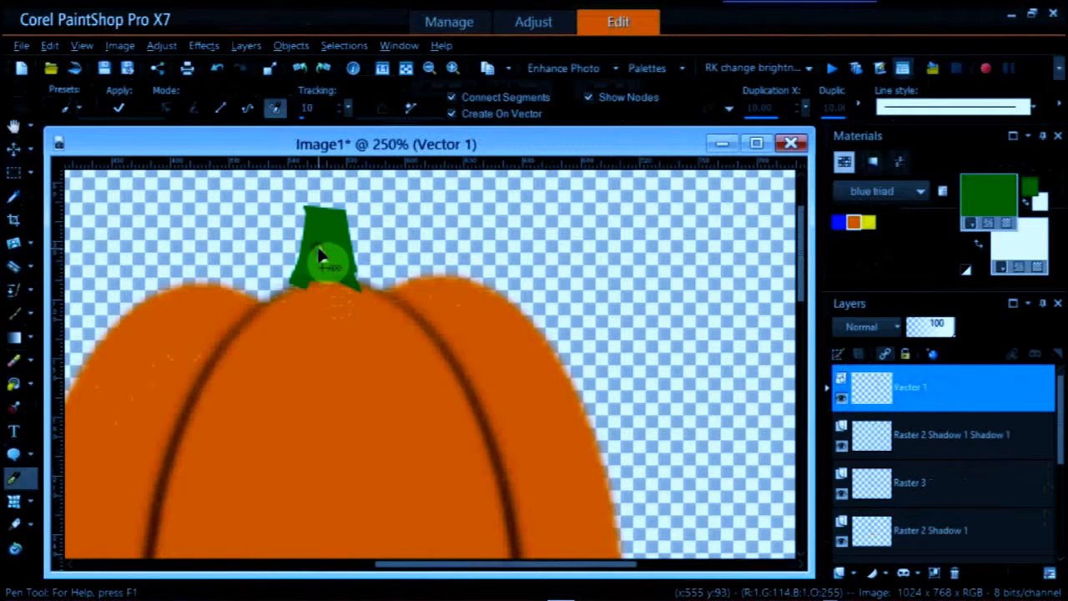
left_click_drag(322, 256, 328, 266)
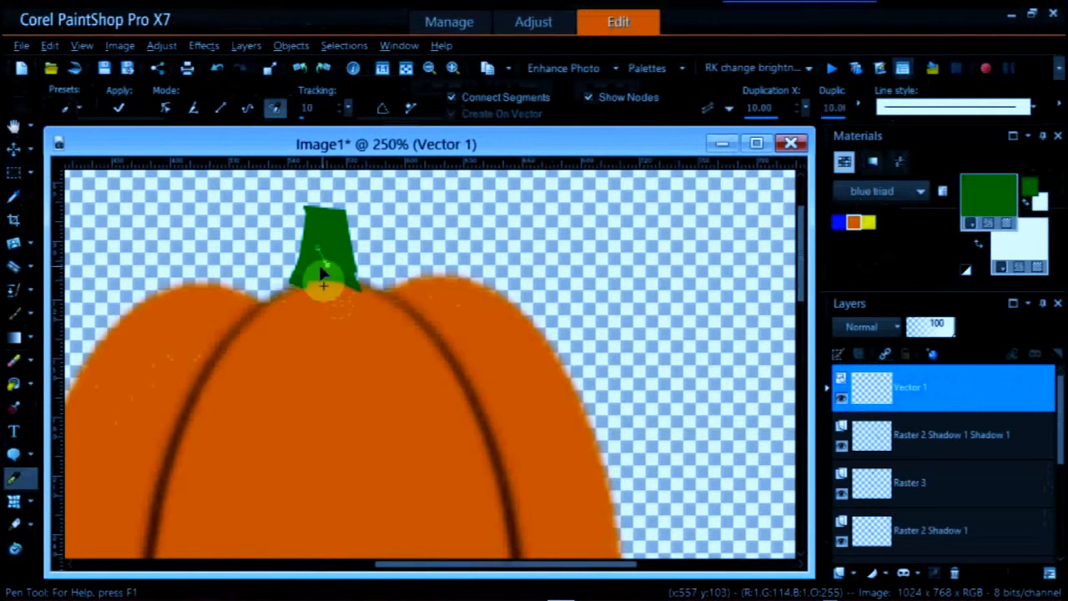